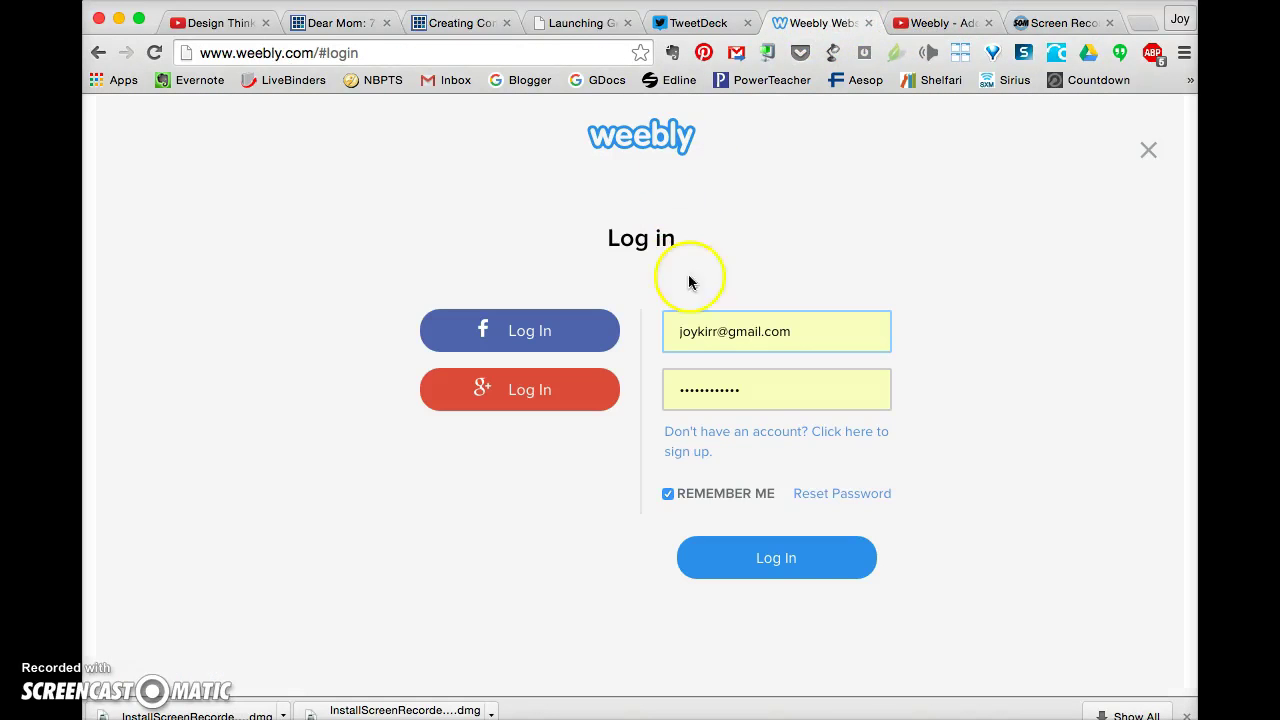
# Log in to Weebly and open the Scholars in Room 239 site in the editor.
pyautogui.click(788, 560)
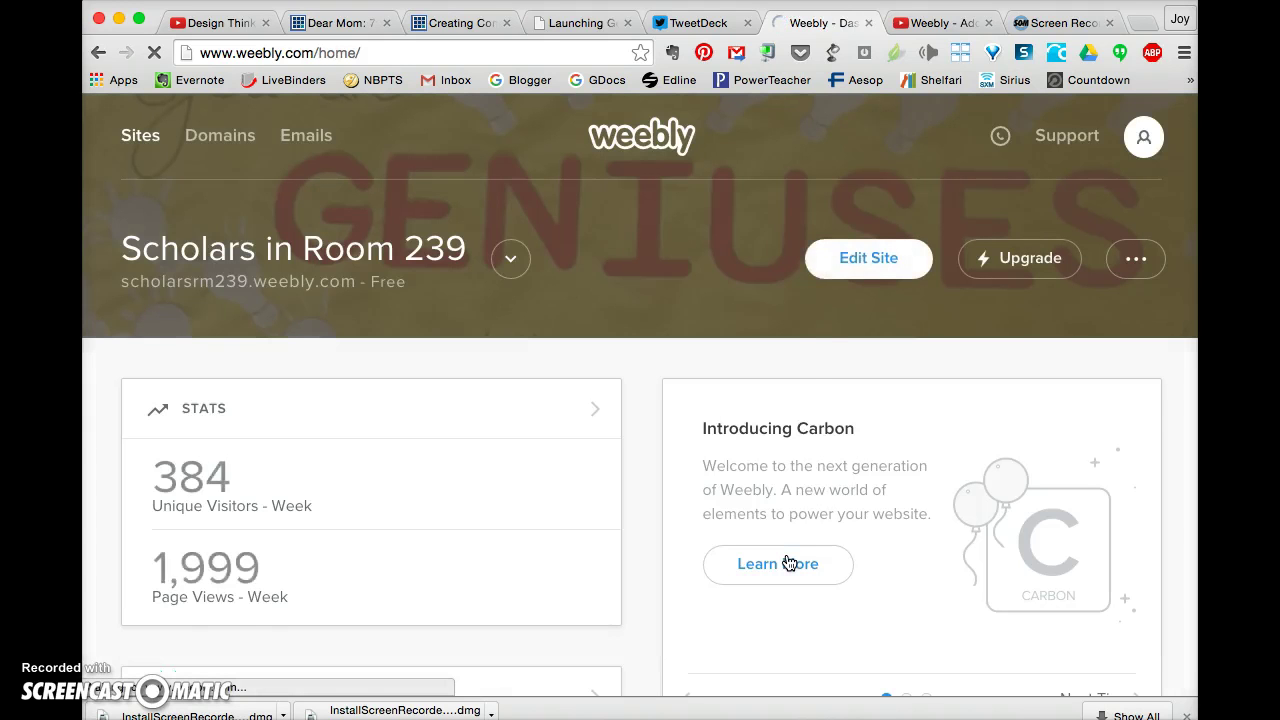
pyautogui.click(857, 262)
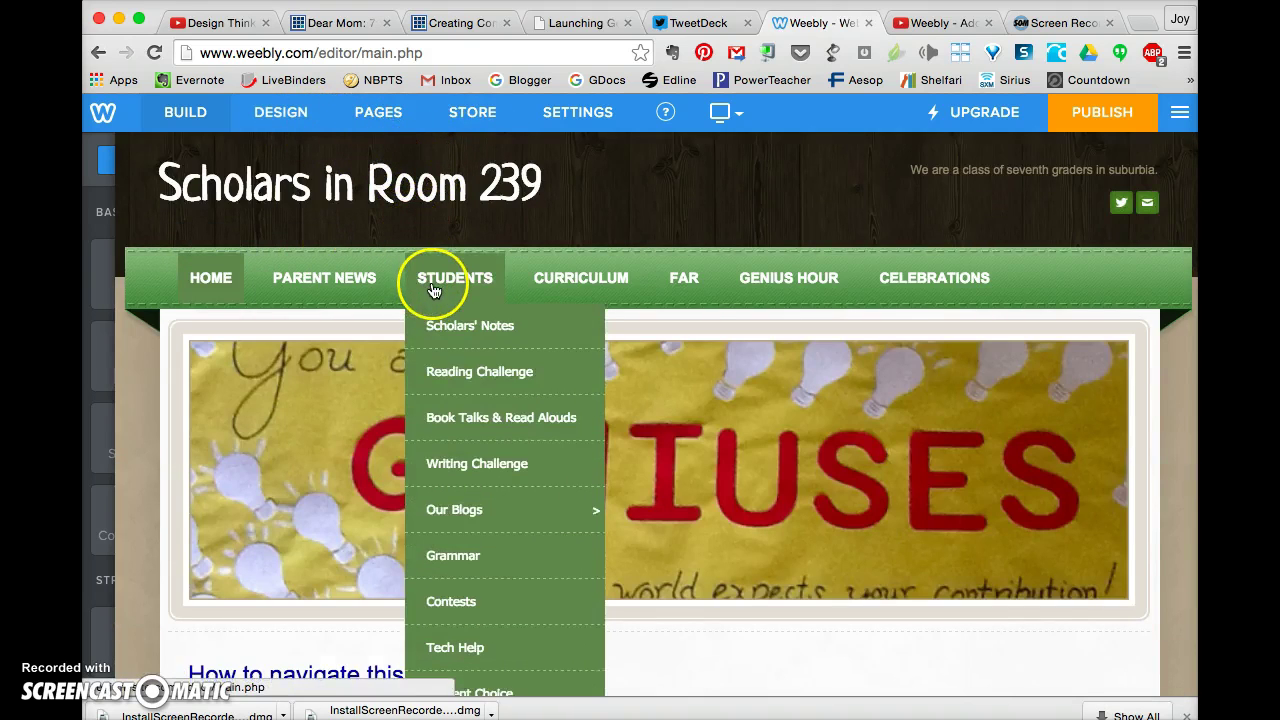
# Review the STUDENTS > Our Blogs menu, then bring up the site's page list.
pyautogui.moveTo(690, 290)
pyautogui.moveTo(436, 279)
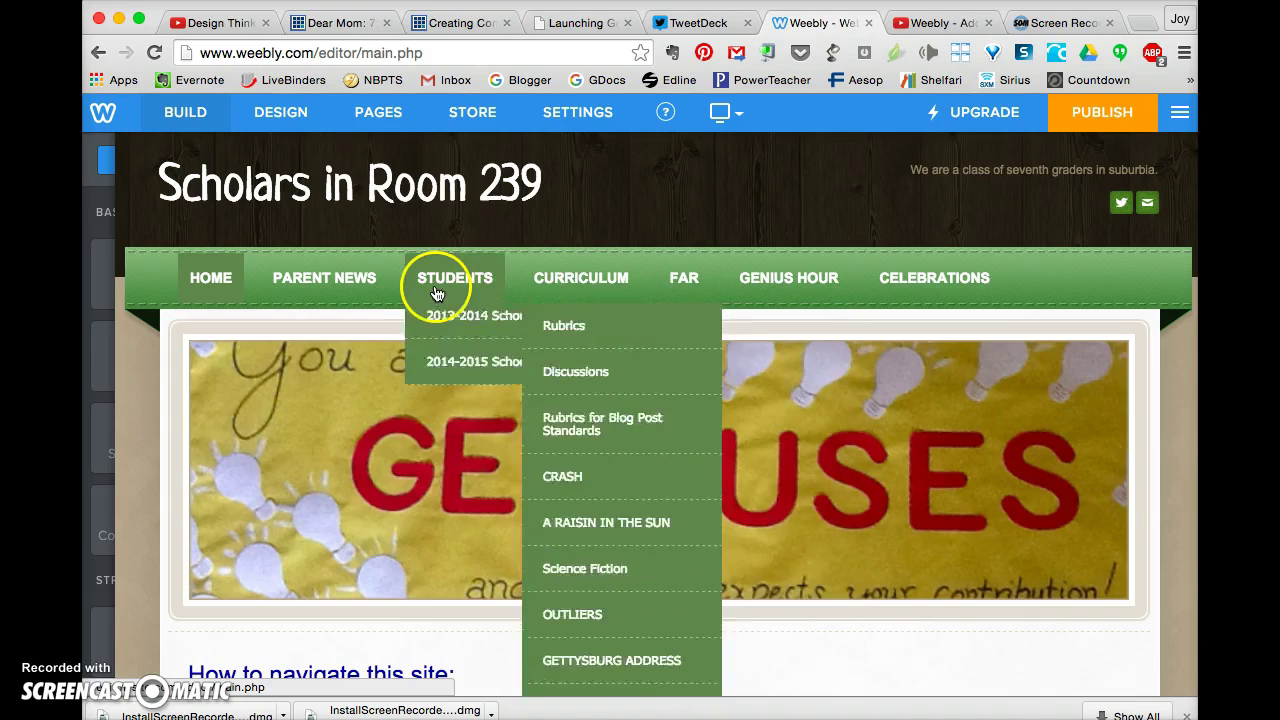
pyautogui.moveTo(461, 508)
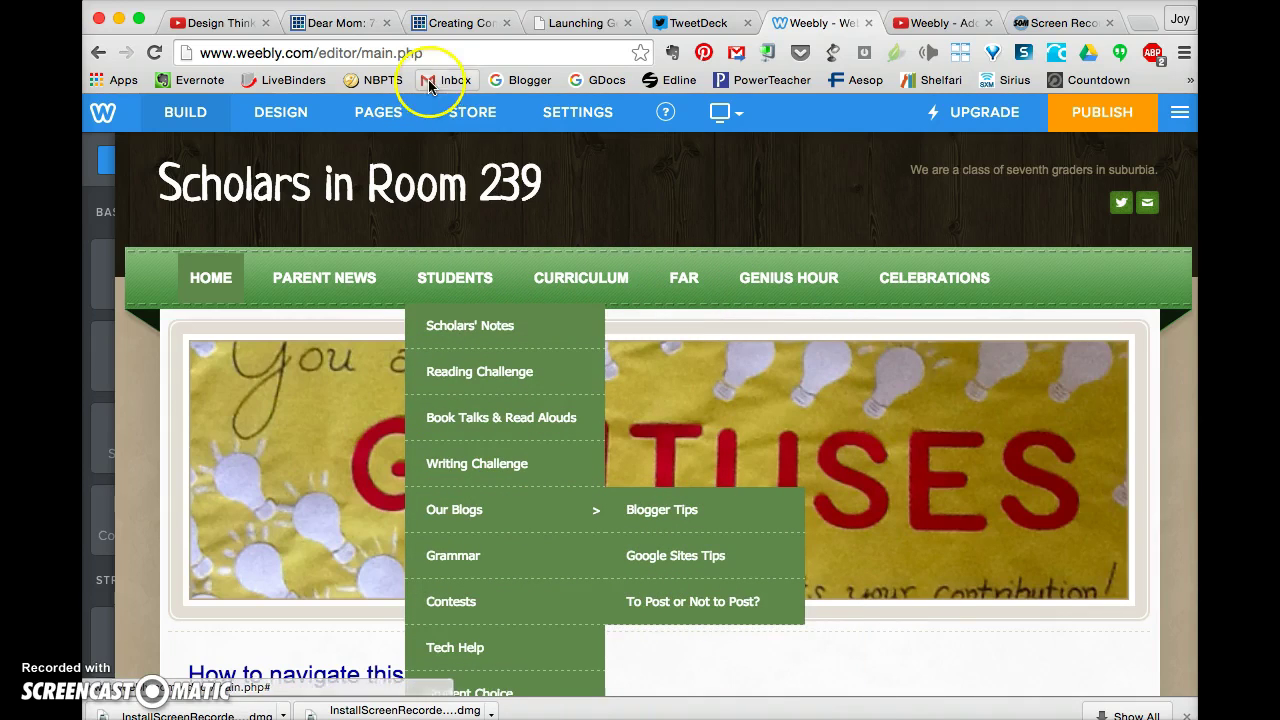
pyautogui.click(376, 116)
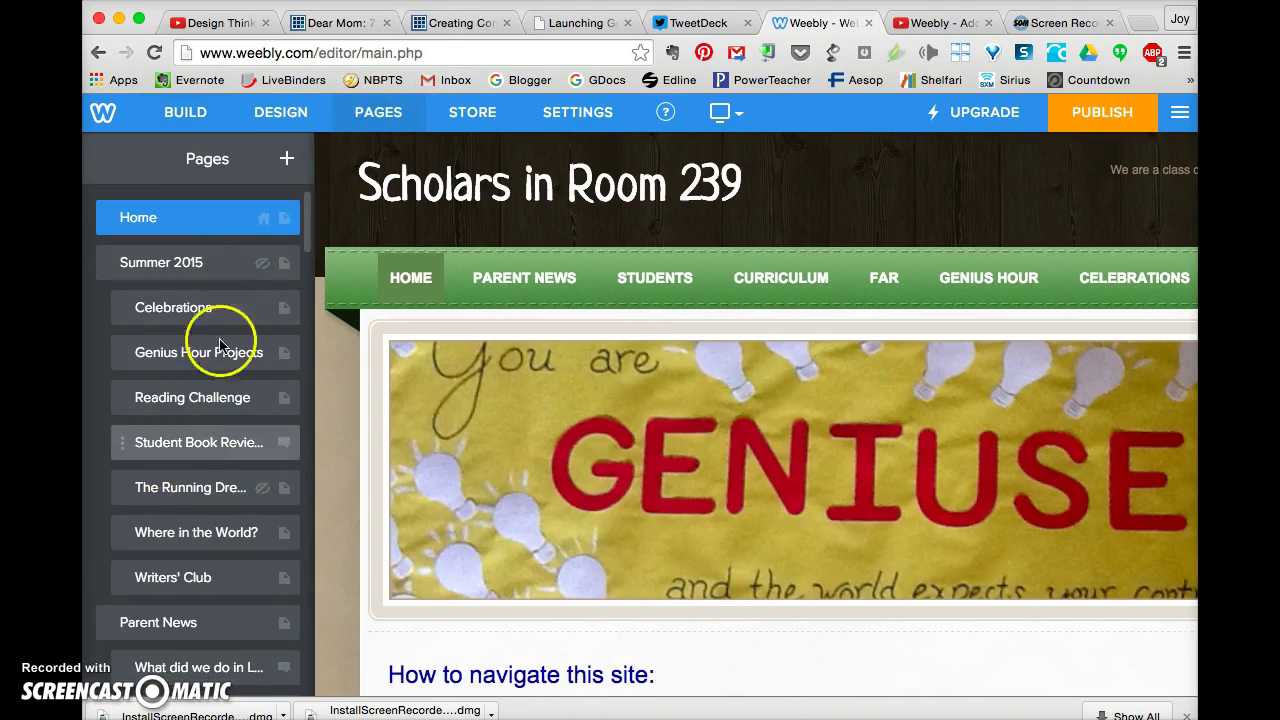
# Add a standard page named 'Weebly Tips' and drag it up toward Our Blogs.
pyautogui.click(287, 158)
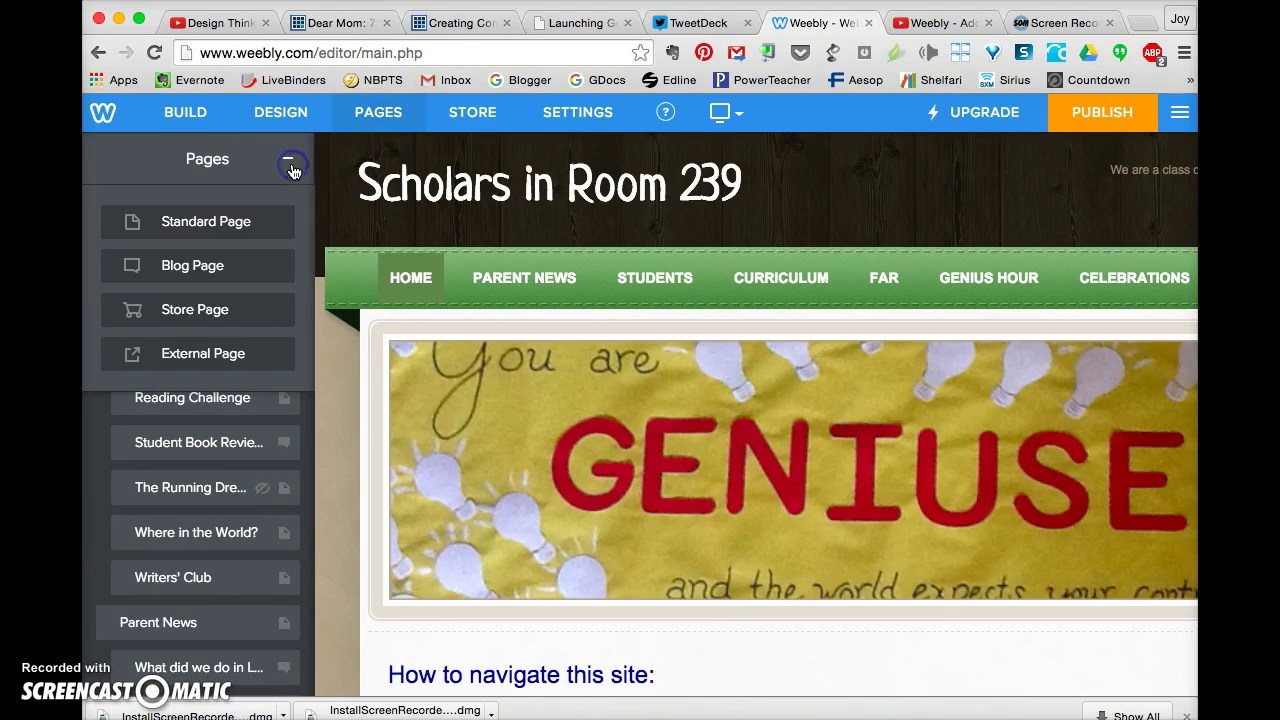
pyautogui.click(212, 222)
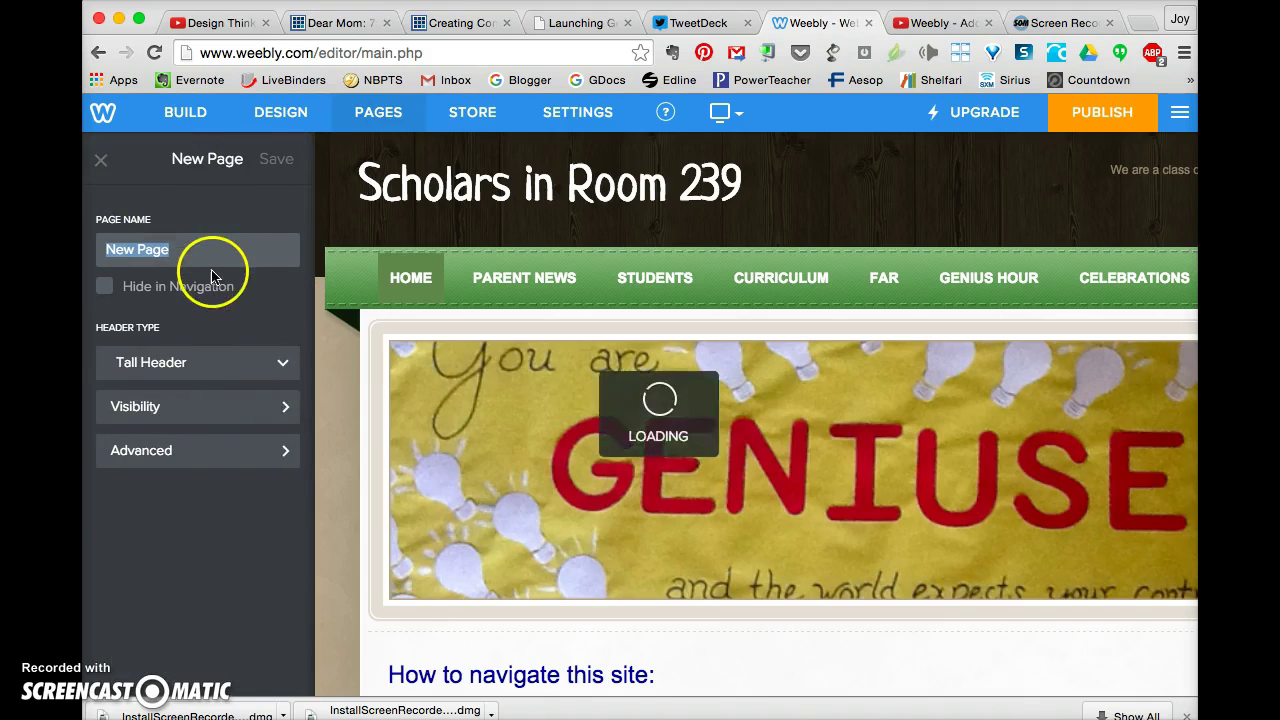
pyautogui.write('Weebly Tips')
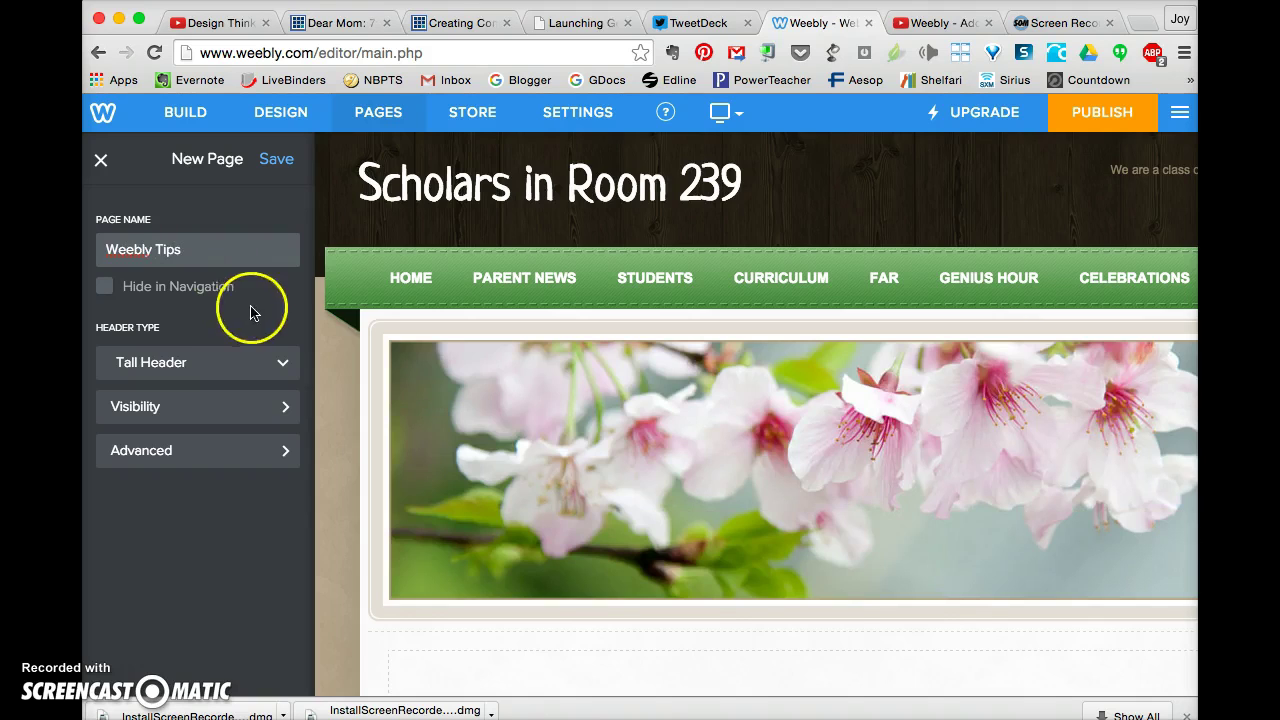
pyautogui.click(276, 159)
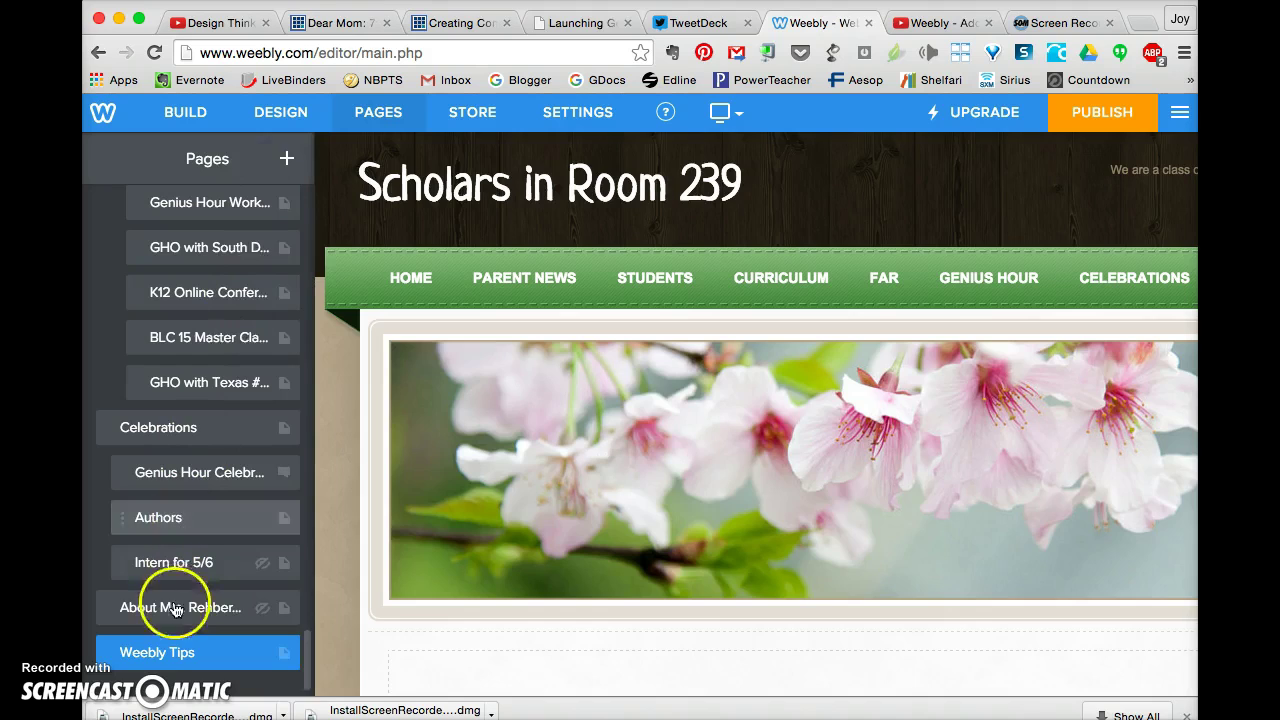
pyautogui.moveTo(150, 650); pyautogui.dragTo(181, 392)
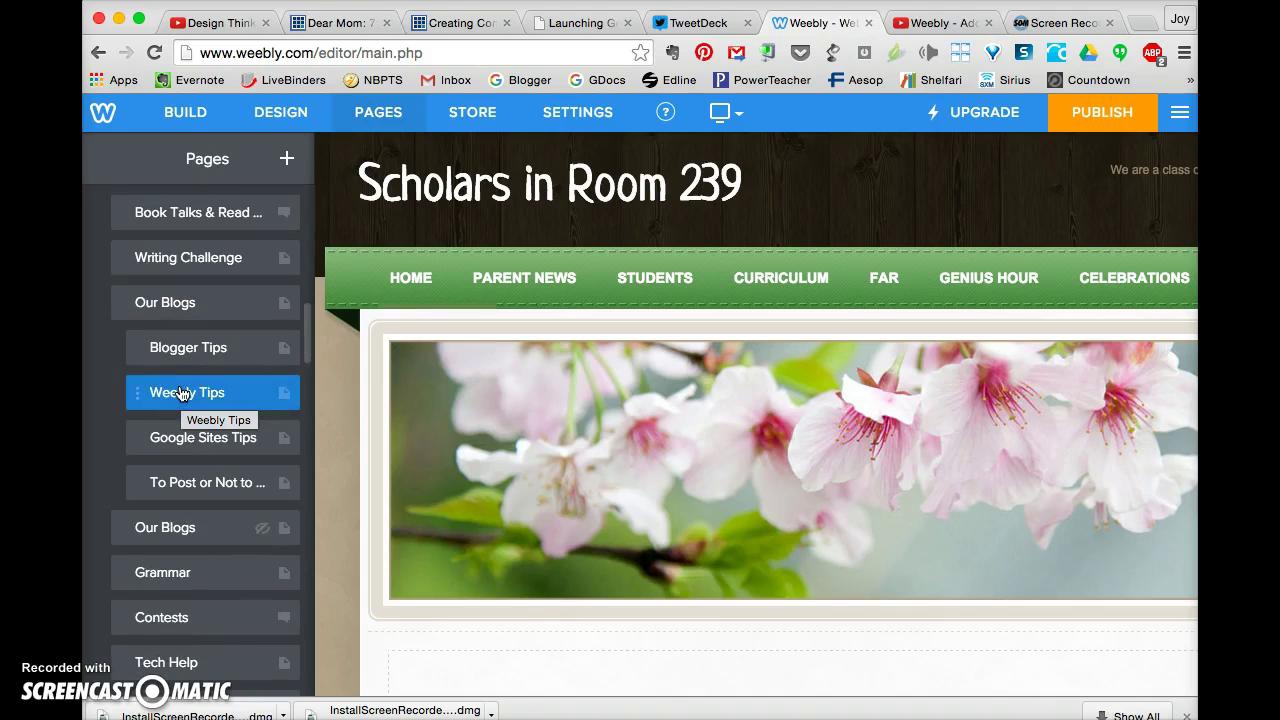
# Drop Weebly Tips just below Blogger Tips and scroll to the empty content area.
pyautogui.click(239, 393)
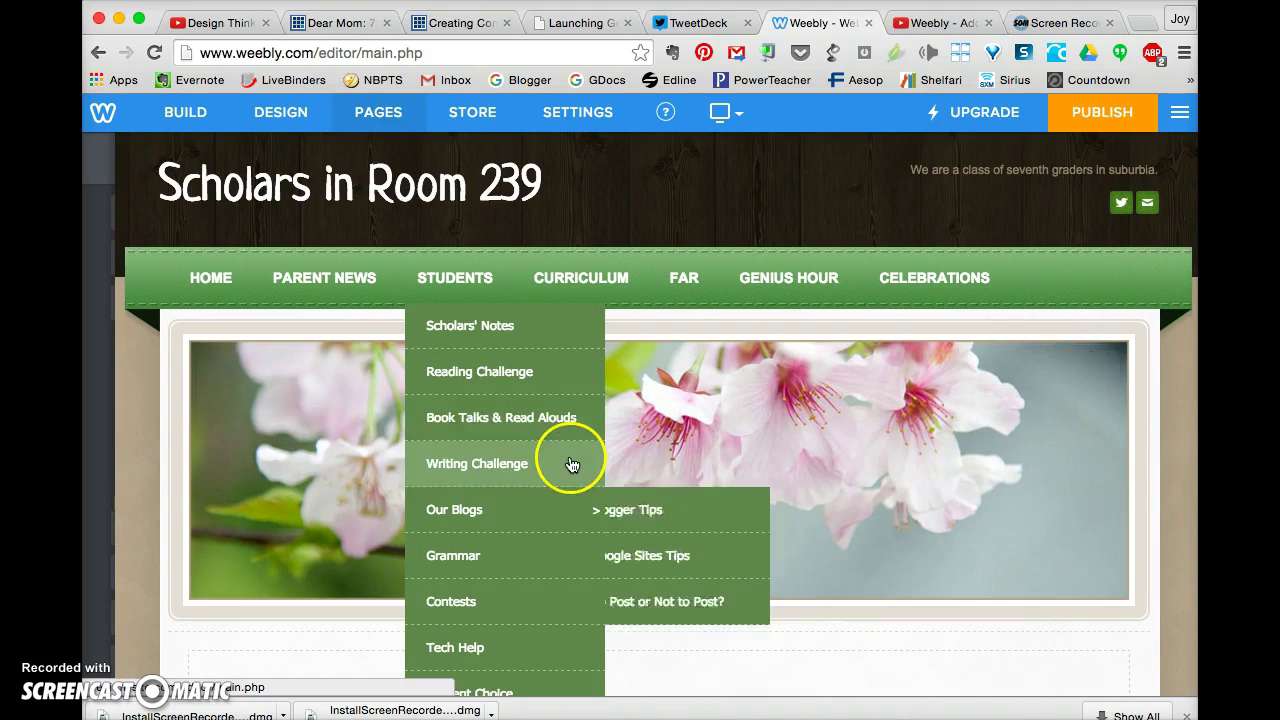
pyautogui.scroll(-5, 297, 471)
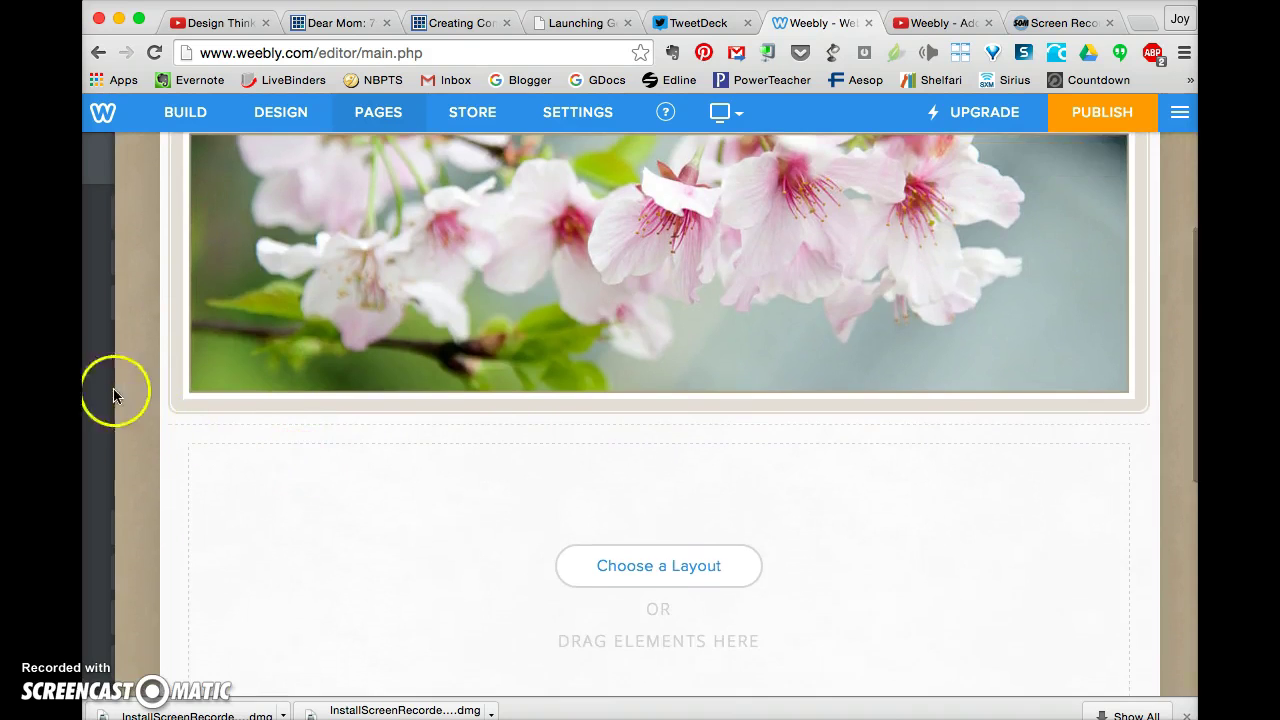
# Browse the page layout gallery, then return to the dashboard without choosing a layout.
pyautogui.click(109, 386)
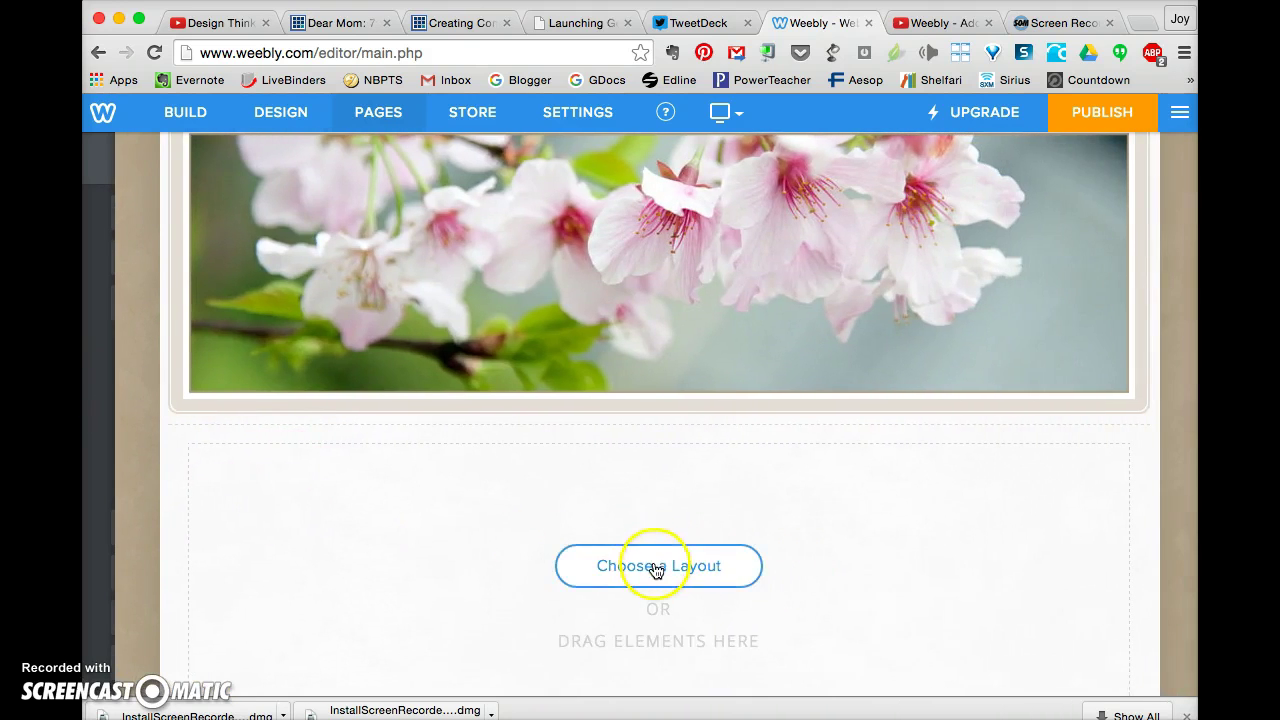
pyautogui.click(655, 566)
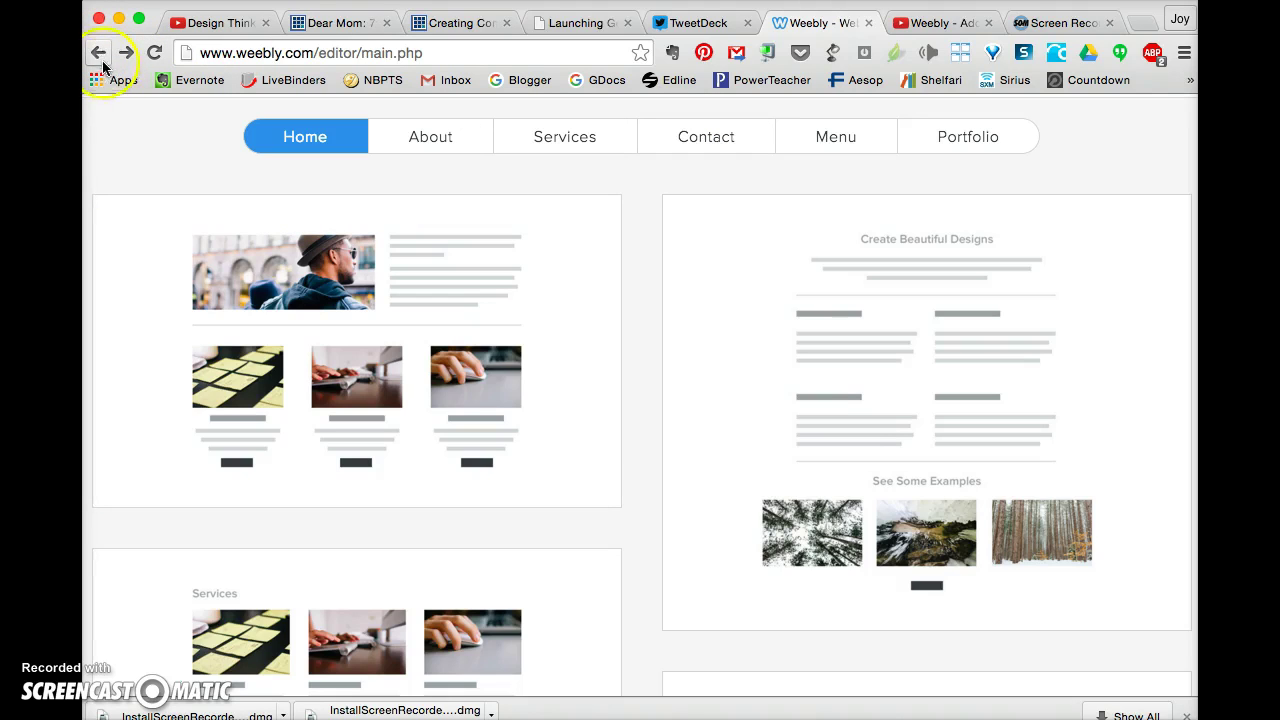
pyautogui.click(100, 57)
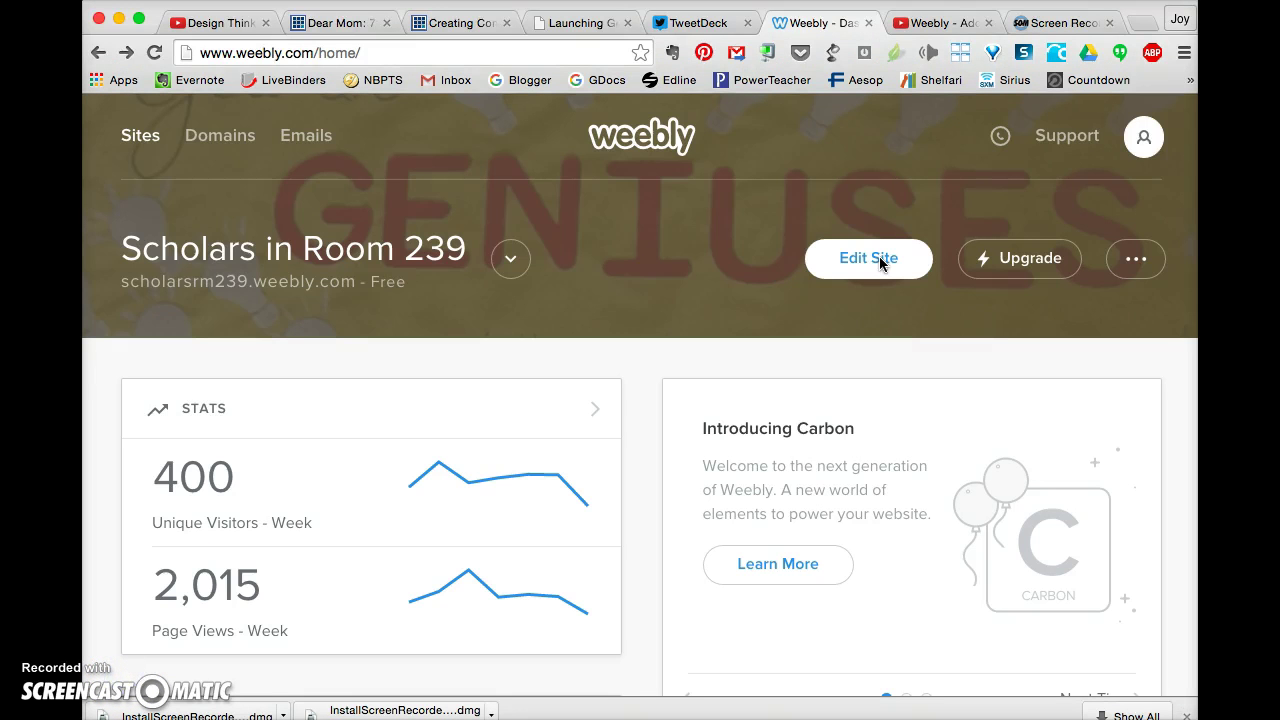
# Reopen the editor on the Weebly Tips page via STUDENTS > Our Blogs and scroll to its content area.
pyautogui.click(880, 262)
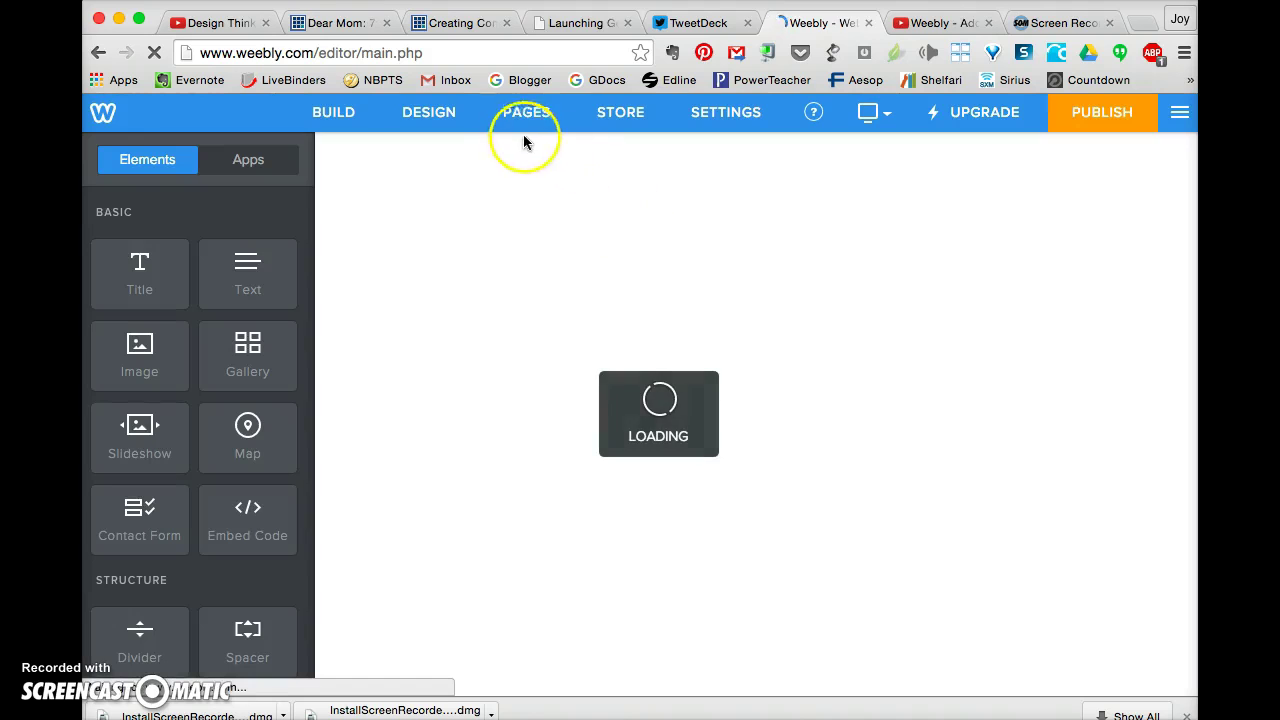
pyautogui.click(371, 117)
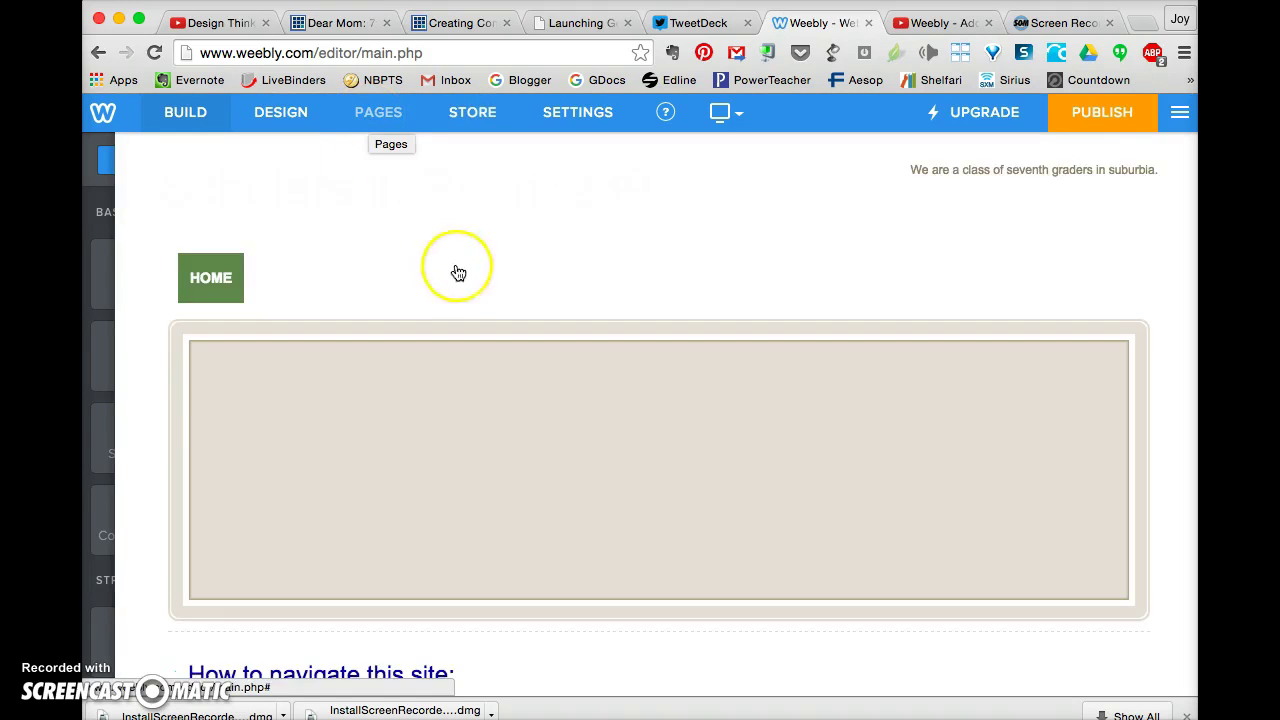
pyautogui.moveTo(466, 276)
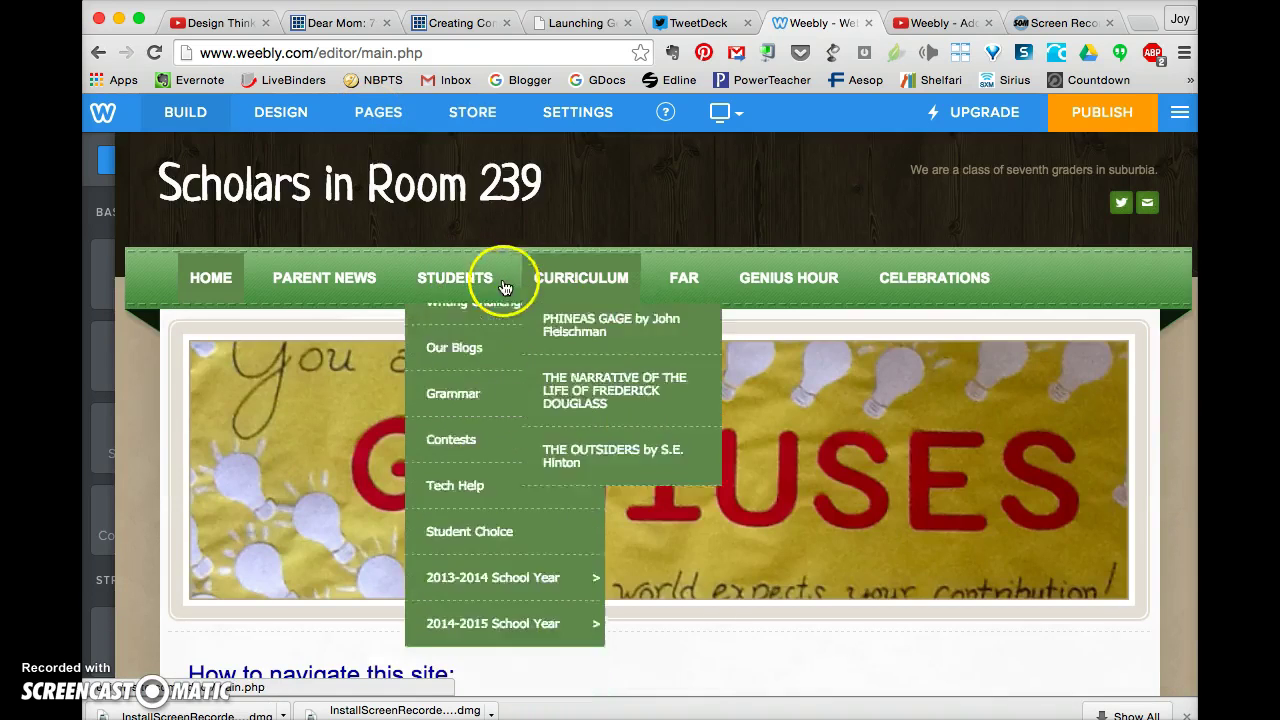
pyautogui.moveTo(475, 500)
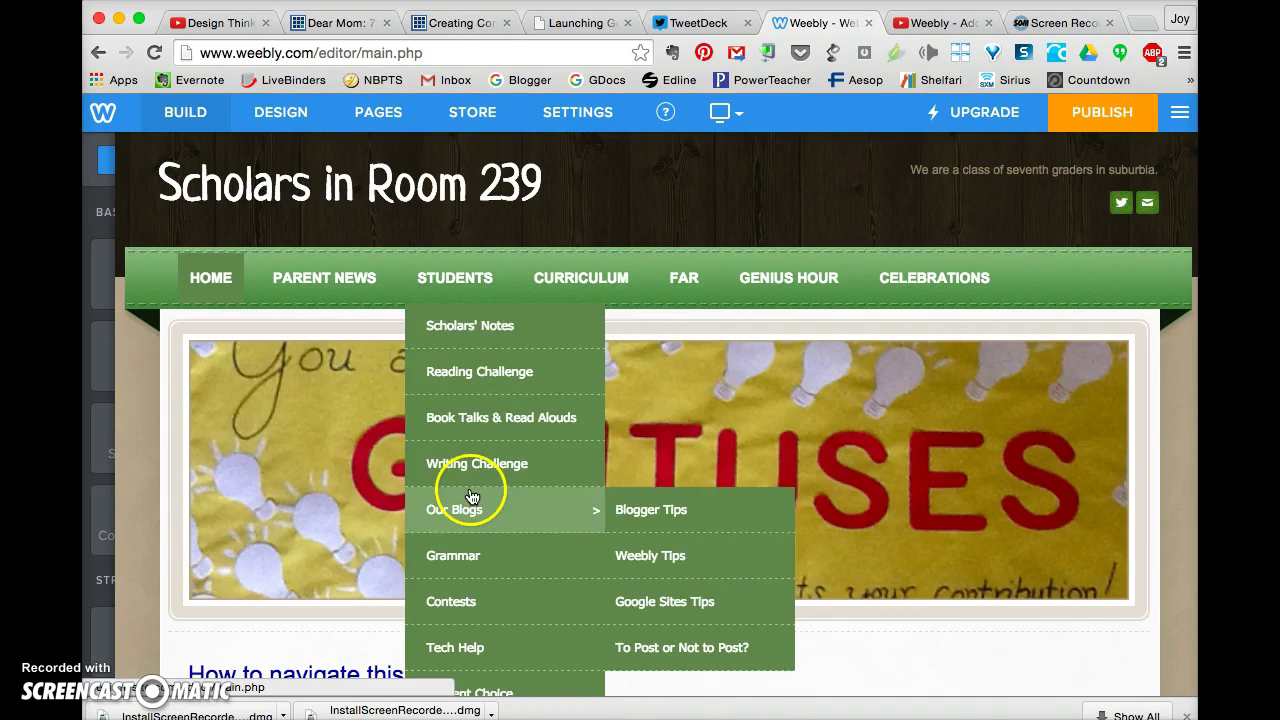
pyautogui.click(646, 551)
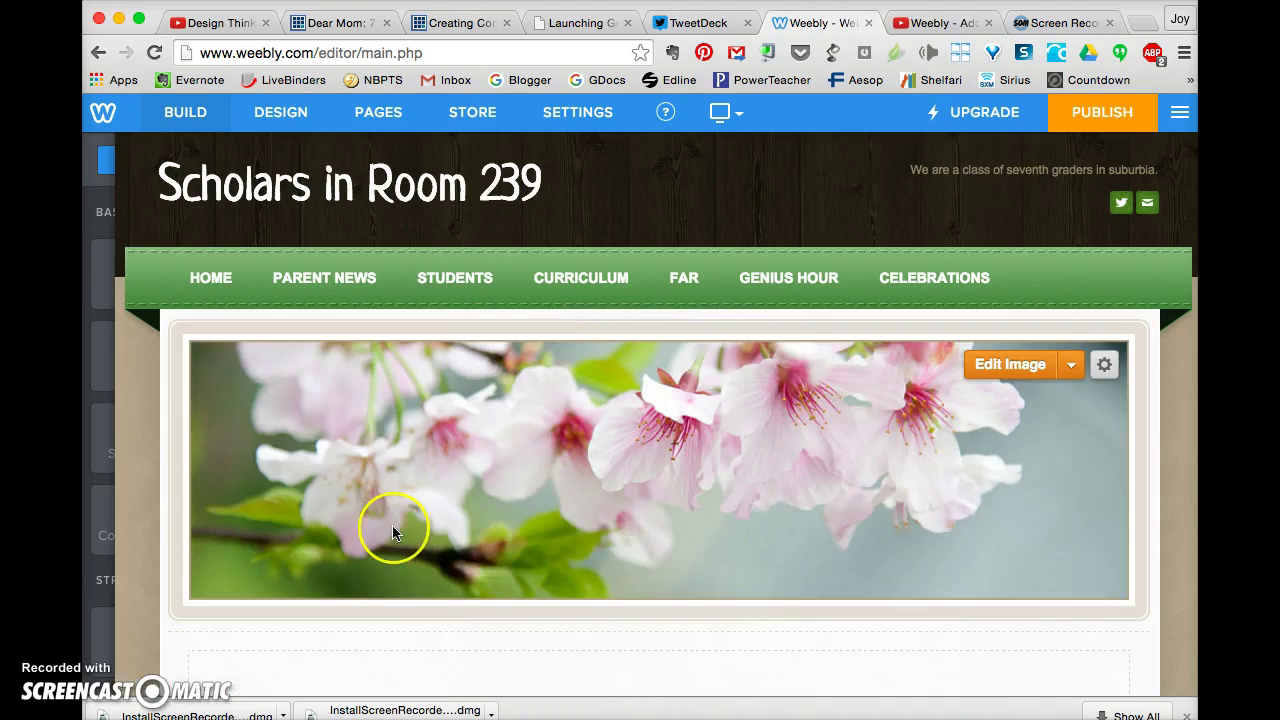
pyautogui.scroll(-3, 392, 525)
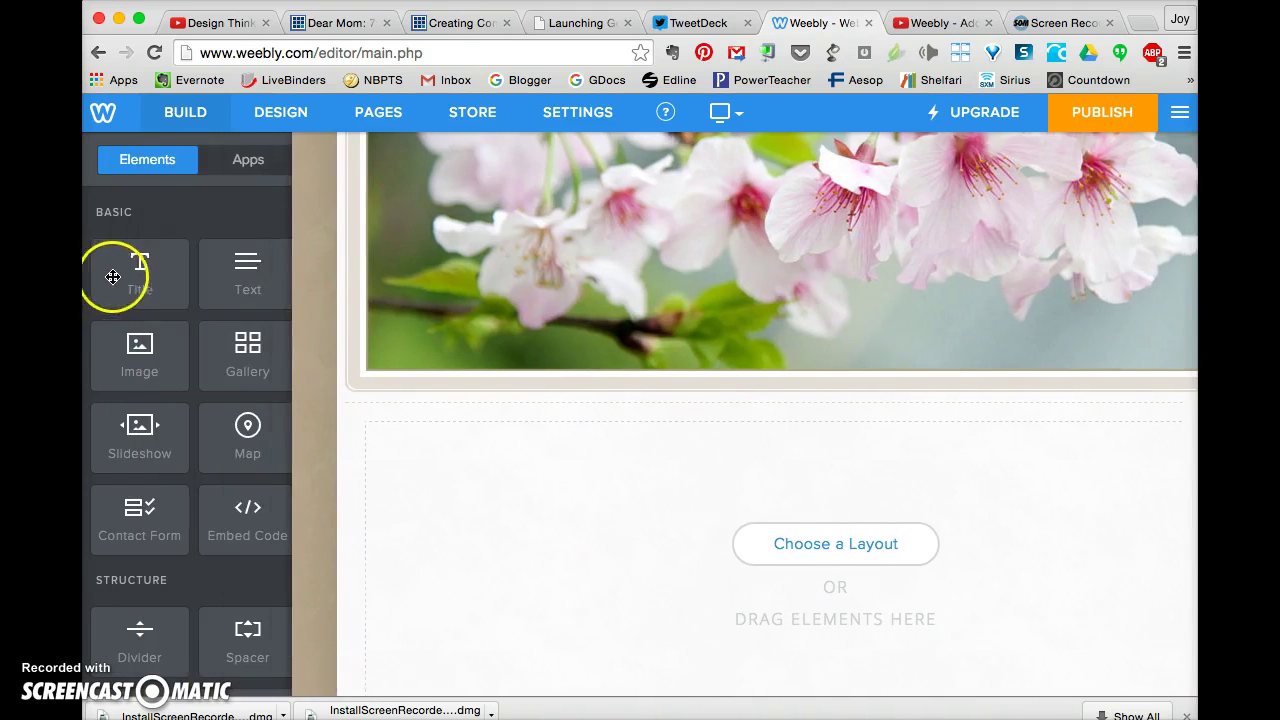
# Add the 'Weebly Tip - Add RSS Feeder' title and a paragraph about adding the blog to readers' feeds.
pyautogui.moveTo(116, 277); pyautogui.dragTo(523, 463)
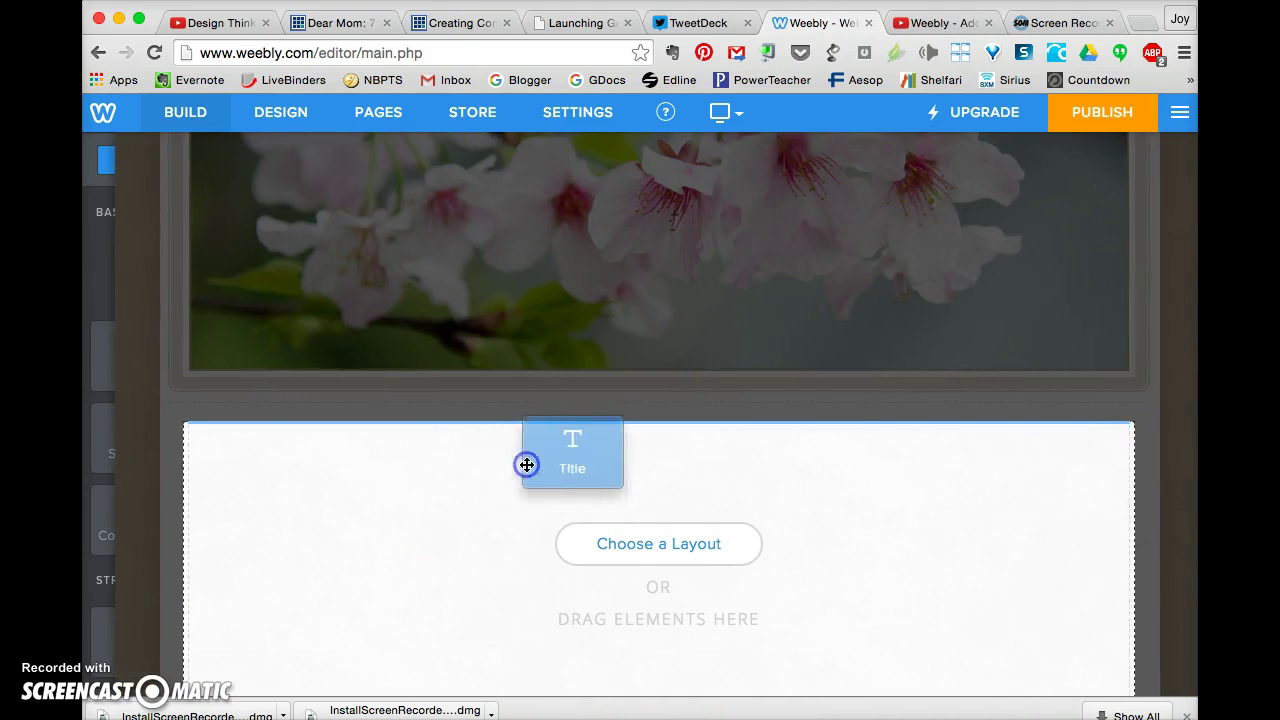
pyautogui.click(438, 464)
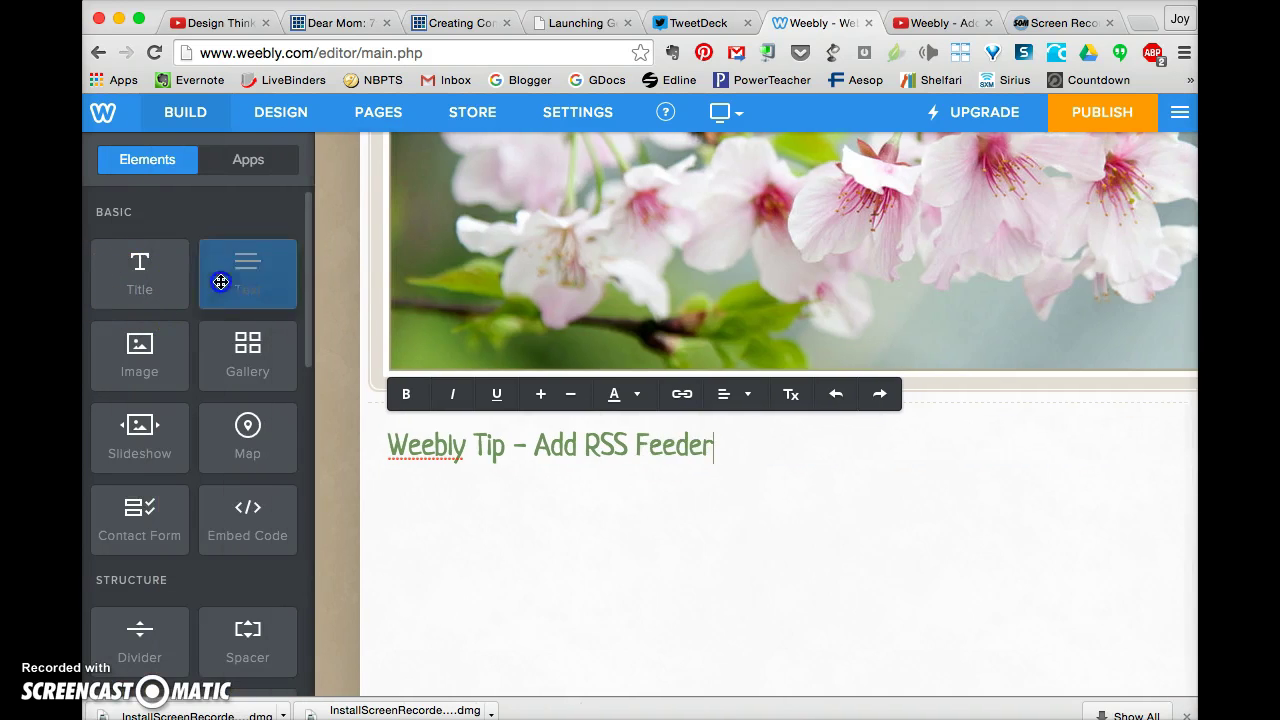
pyautogui.moveTo(214, 278); pyautogui.dragTo(323, 274)
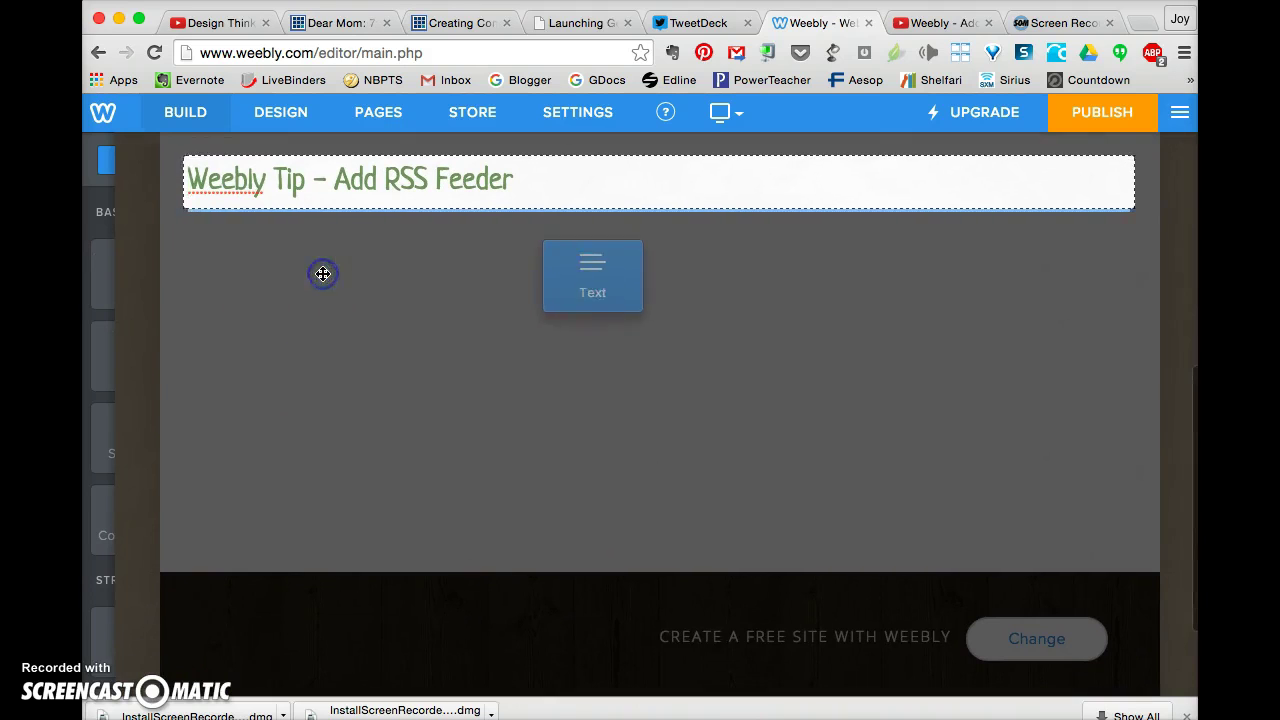
pyautogui.click(302, 233)
pyautogui.write('Th')
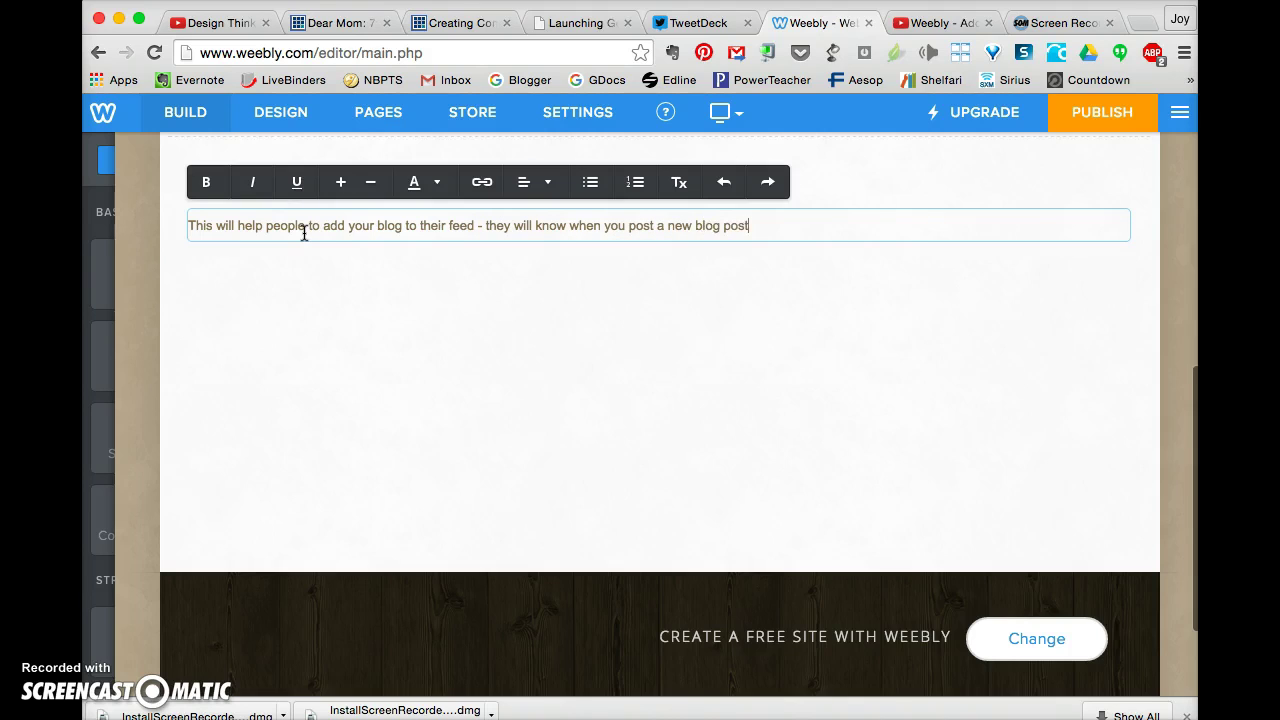
# Place an Embed Code block under the paragraph and switch to the 'Weebly - Adding RSS Feed Option' video.
pyautogui.moveTo(166, 306)
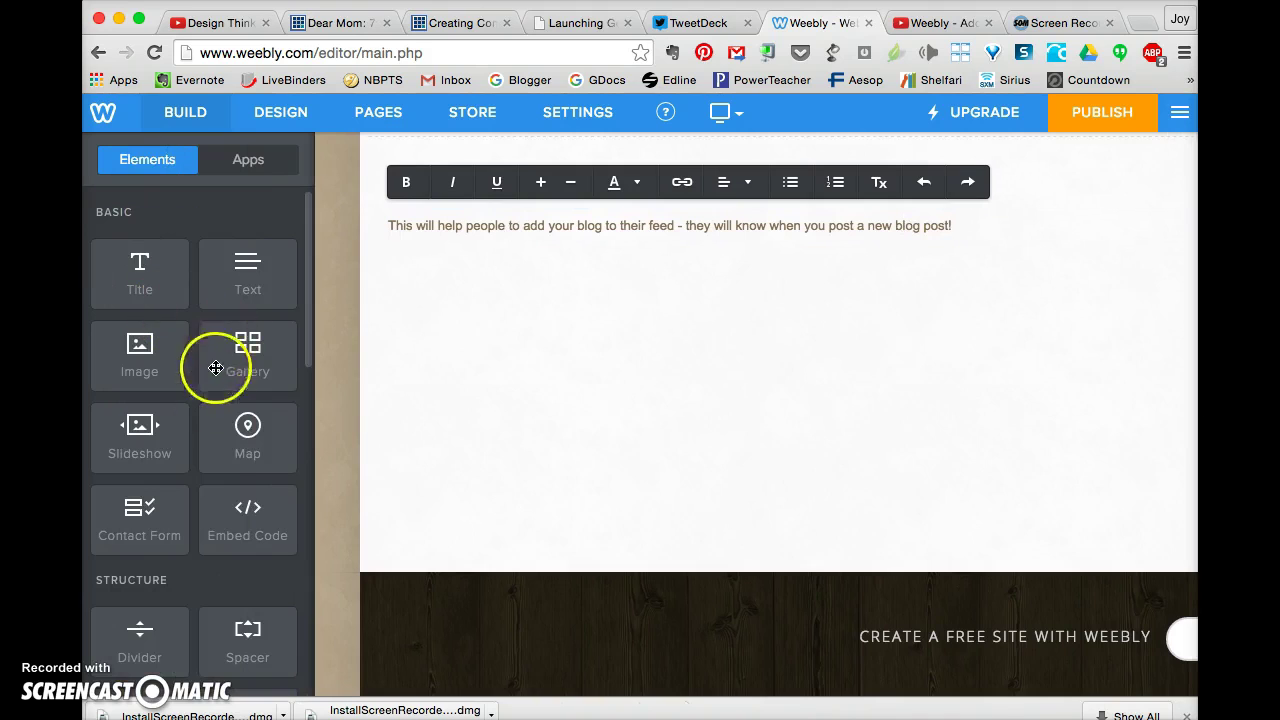
pyautogui.moveTo(243, 514); pyautogui.dragTo(508, 380)
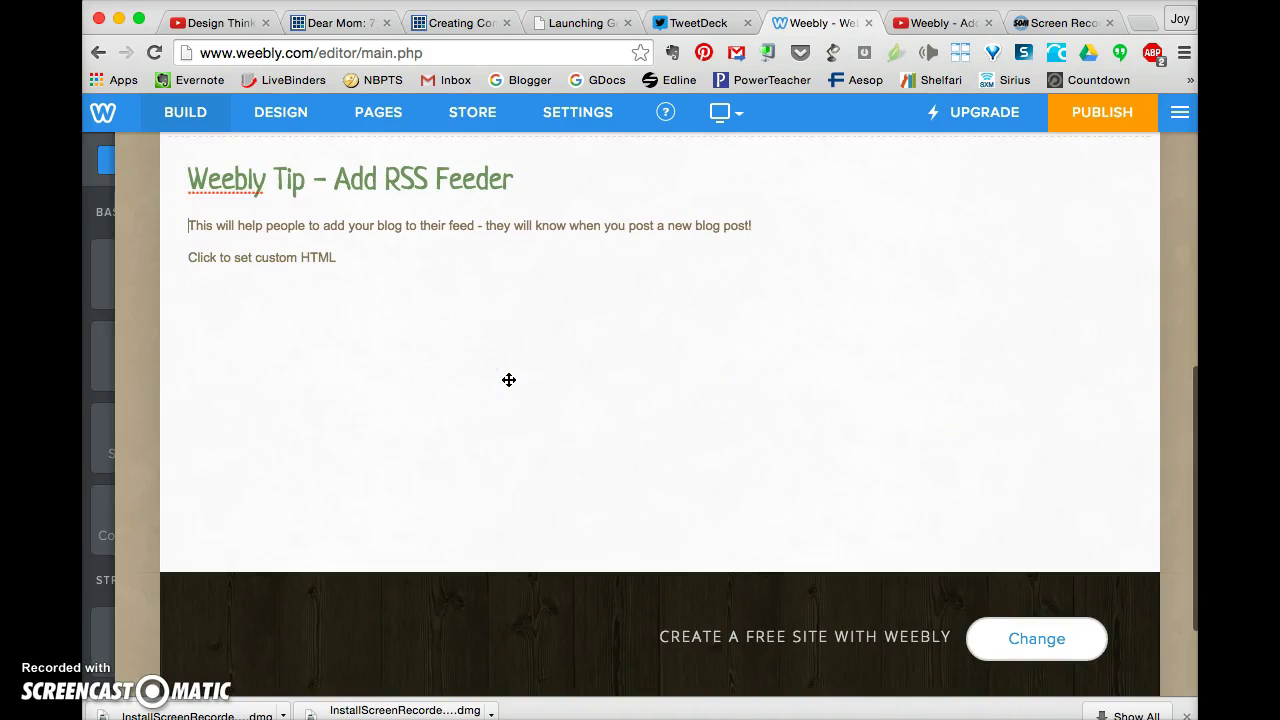
pyautogui.moveTo(130, 545)
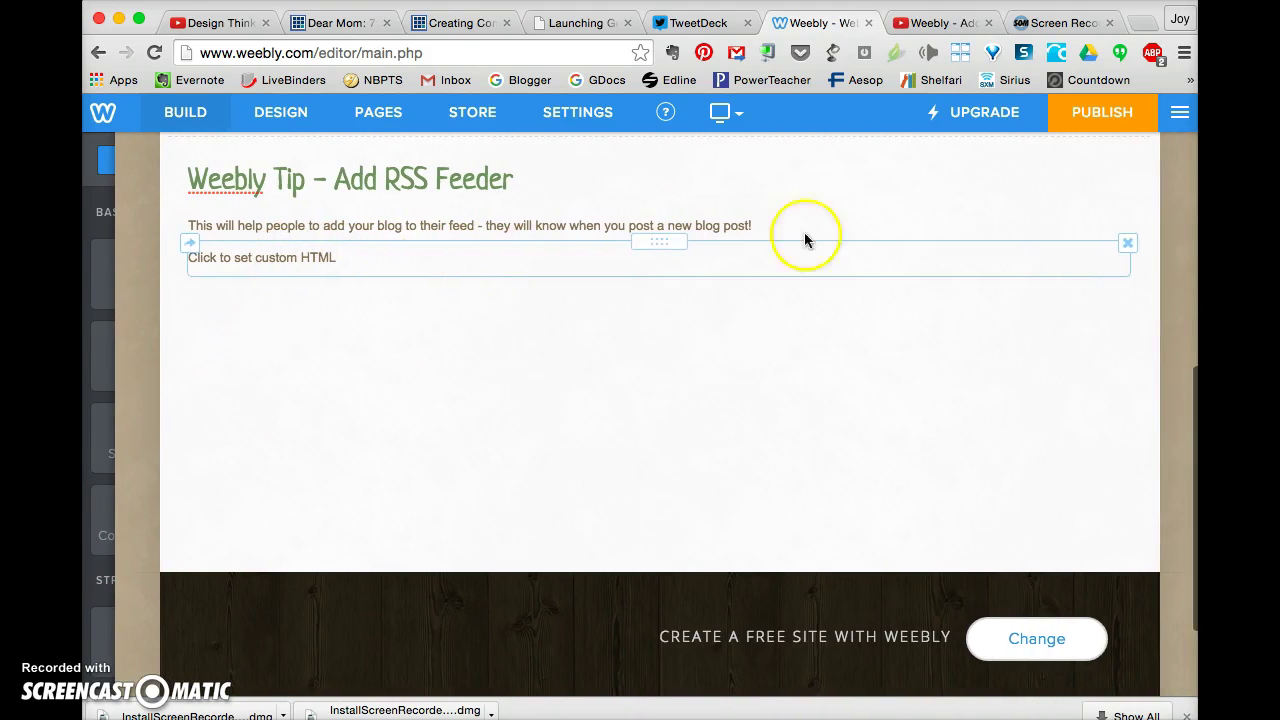
pyautogui.click(943, 22)
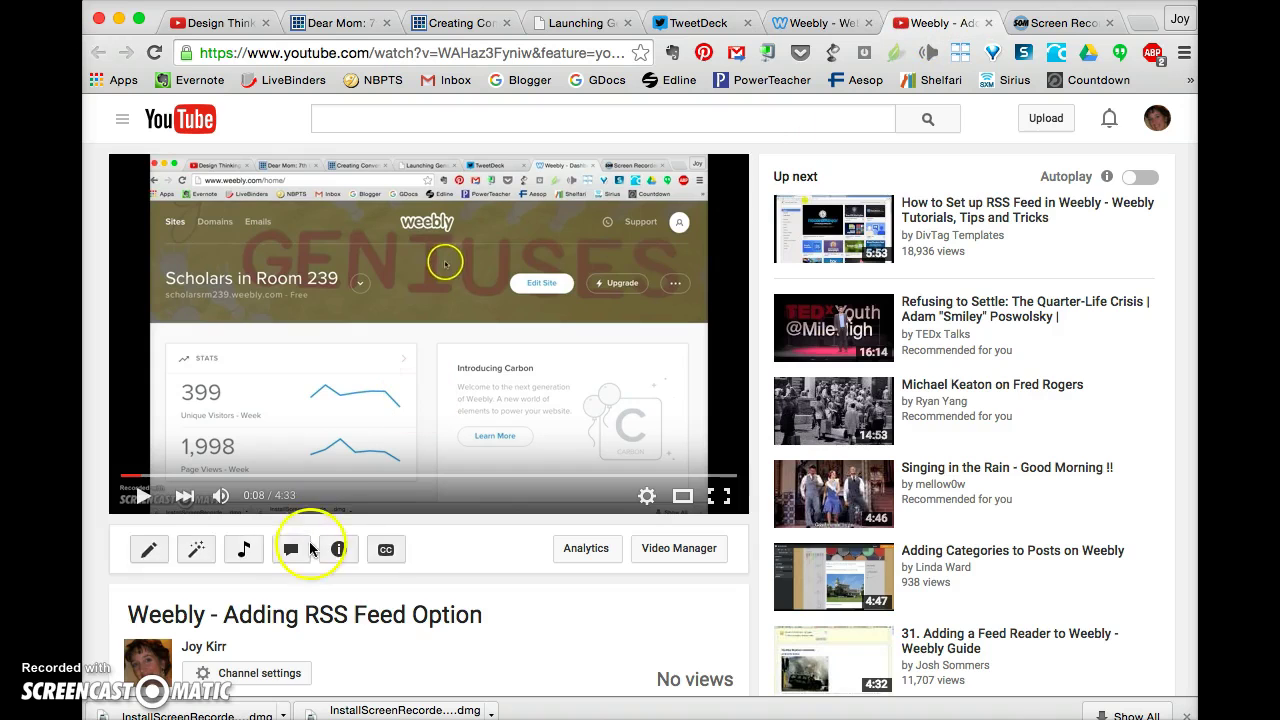
# Copy the video's iframe code from YouTube's Share > Embed, then select Weebly's empty custom HTML block.
pyautogui.scroll(-5, 297, 627)
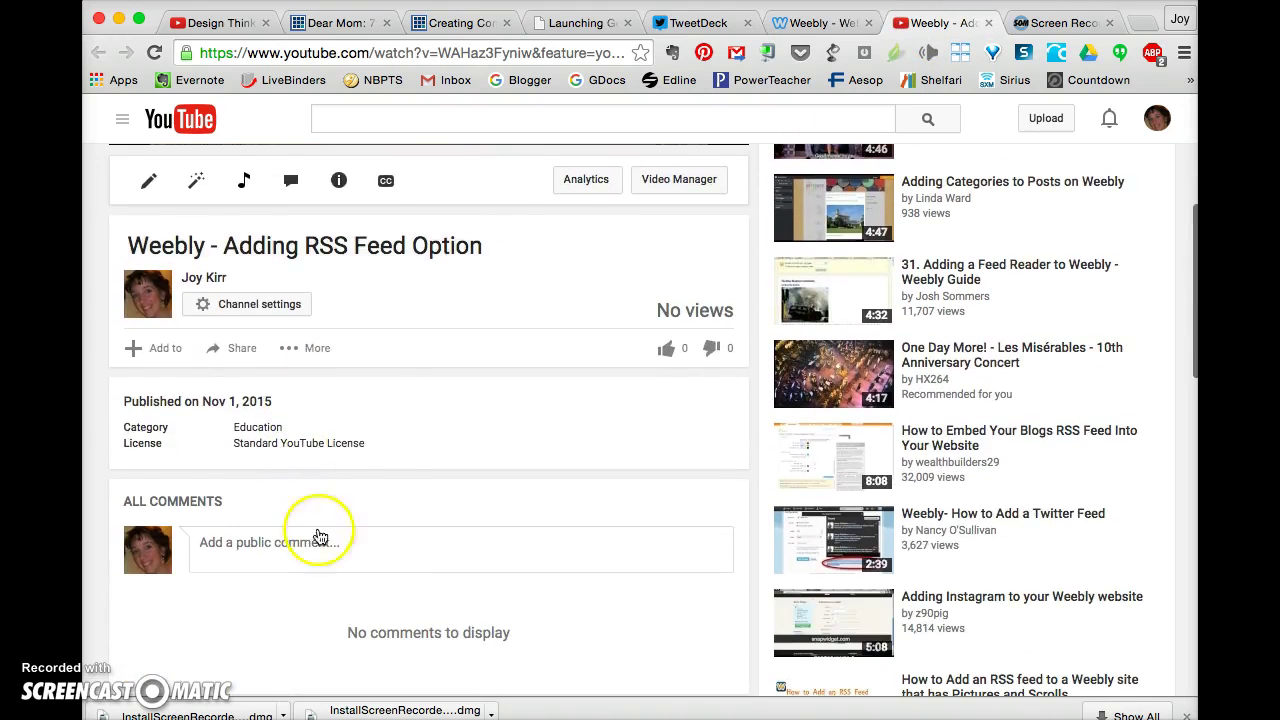
pyautogui.scroll(5, 395, 345)
pyautogui.scroll(-5, 391, 520)
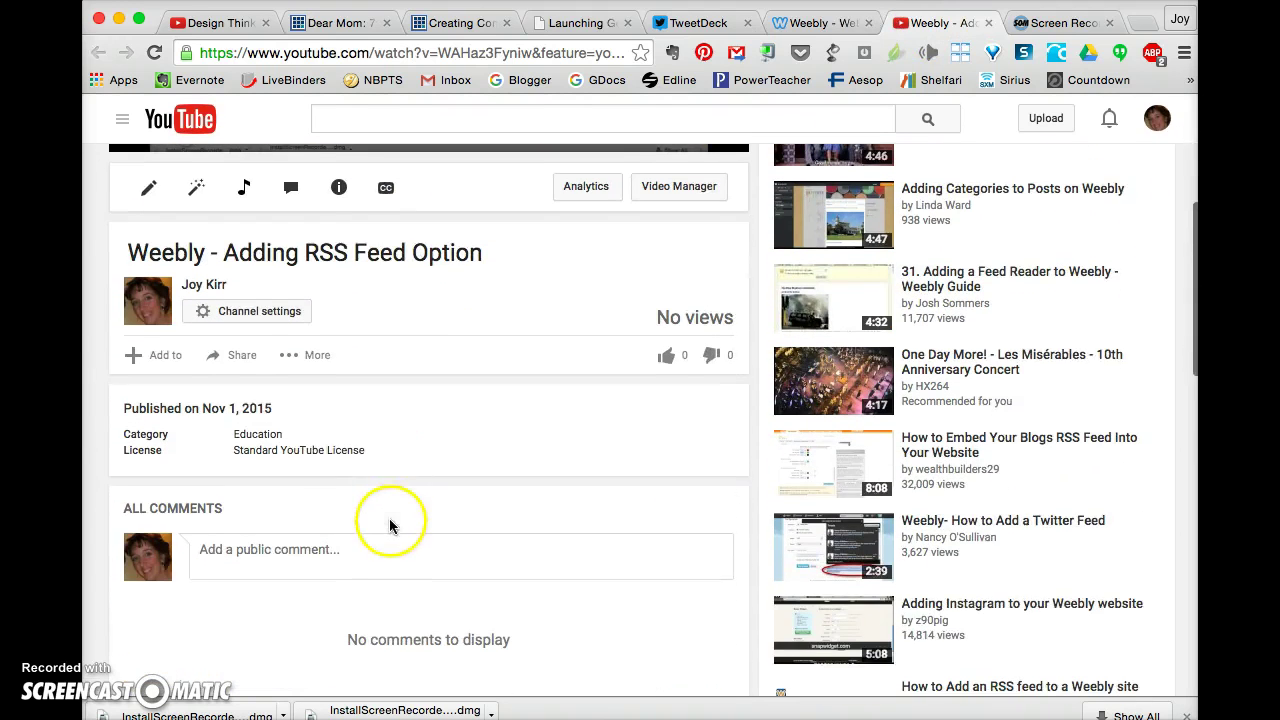
pyautogui.click(236, 357)
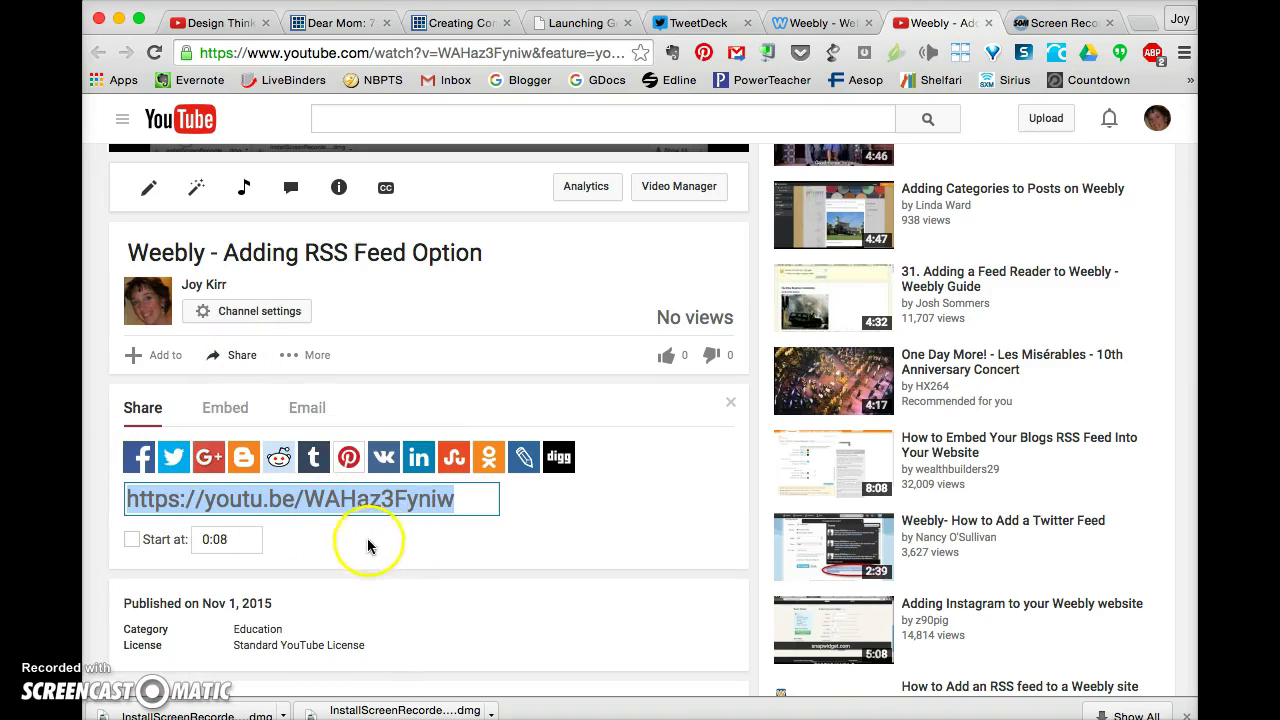
pyautogui.click(235, 415)
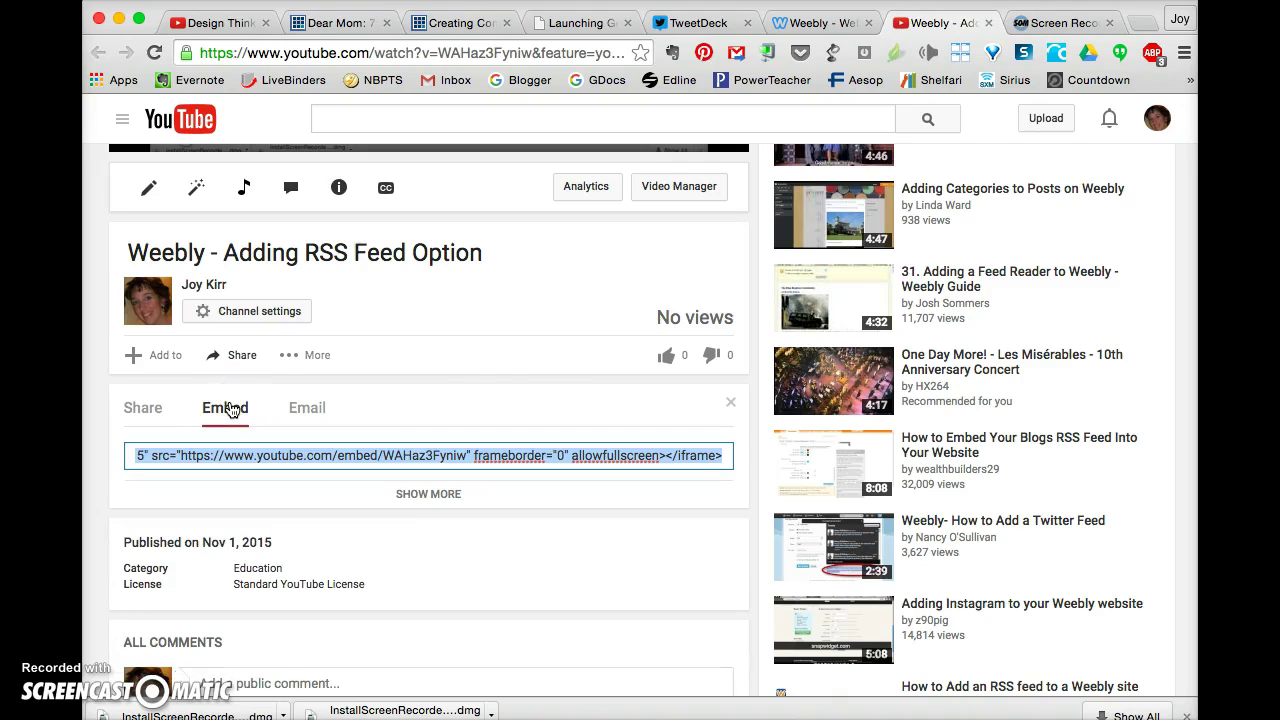
pyautogui.click(808, 22)
pyautogui.click(355, 258)
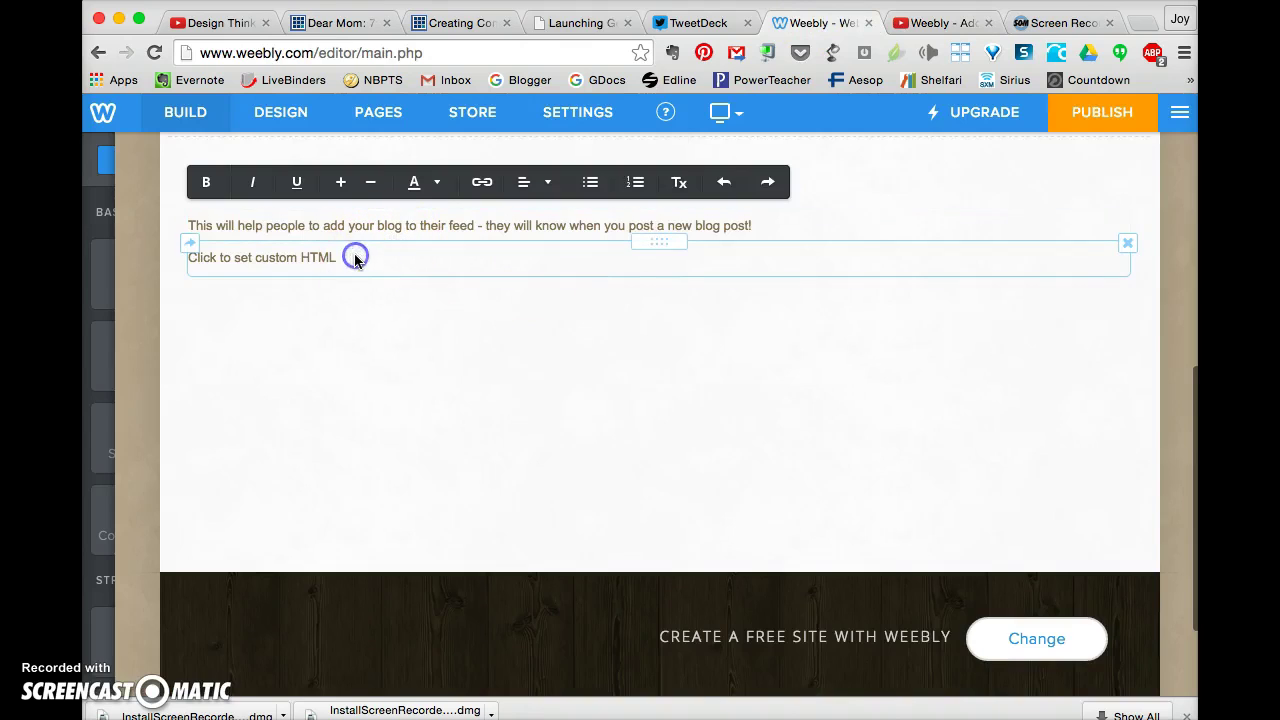
# Remove the empty custom HTML block under the RSS Feeder paragraph, confirming with Delete.
pyautogui.moveTo(302, 258); pyautogui.dragTo(183, 254)
pyautogui.click(357, 256)
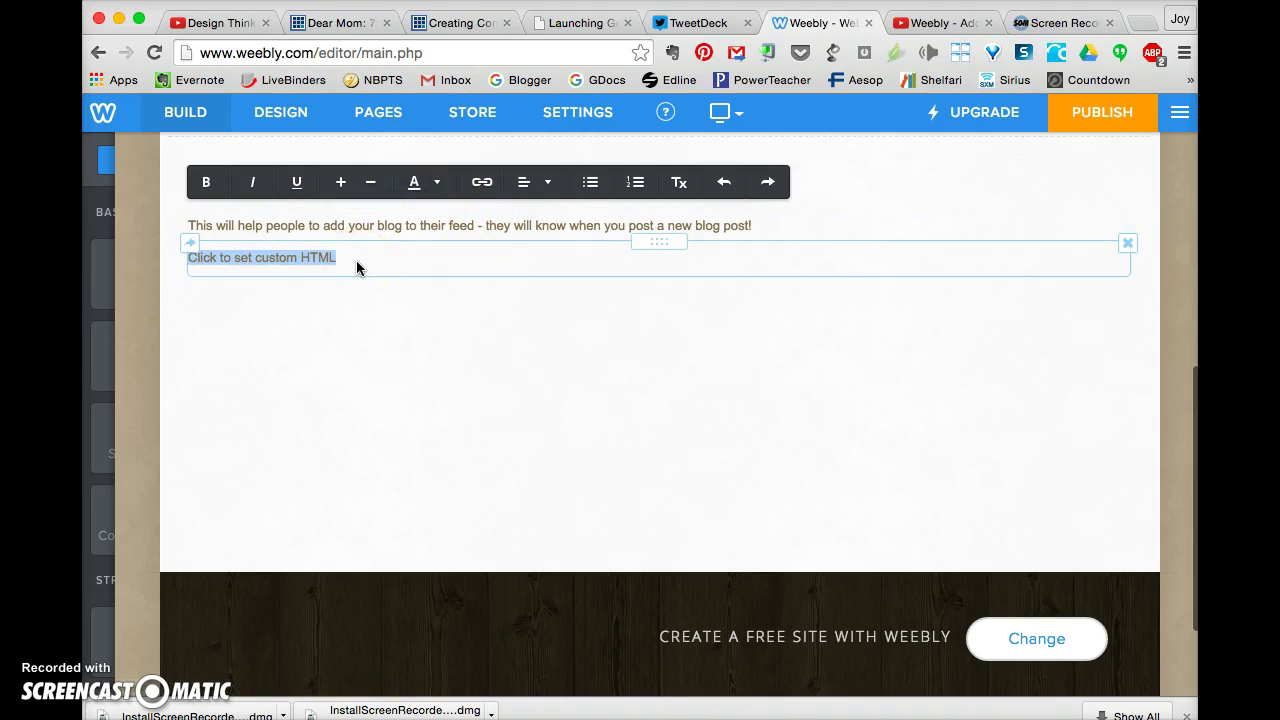
pyautogui.click(570, 263)
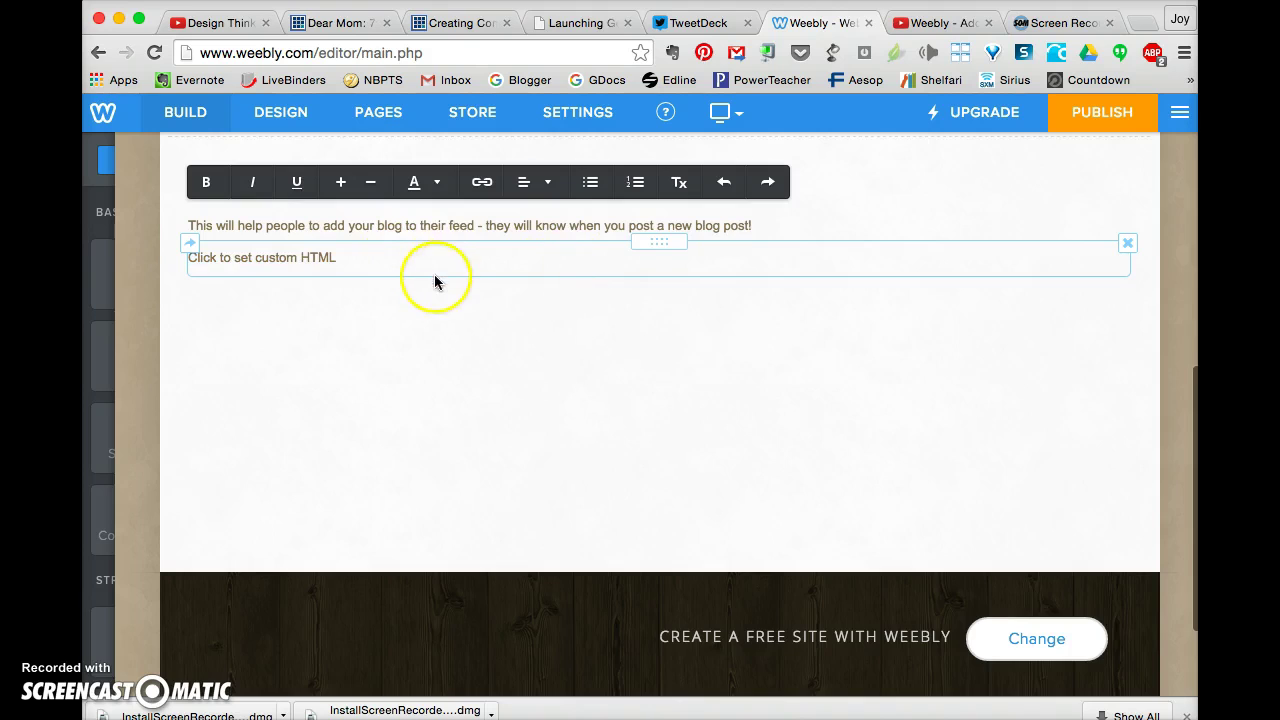
pyautogui.scroll(3, 439, 276)
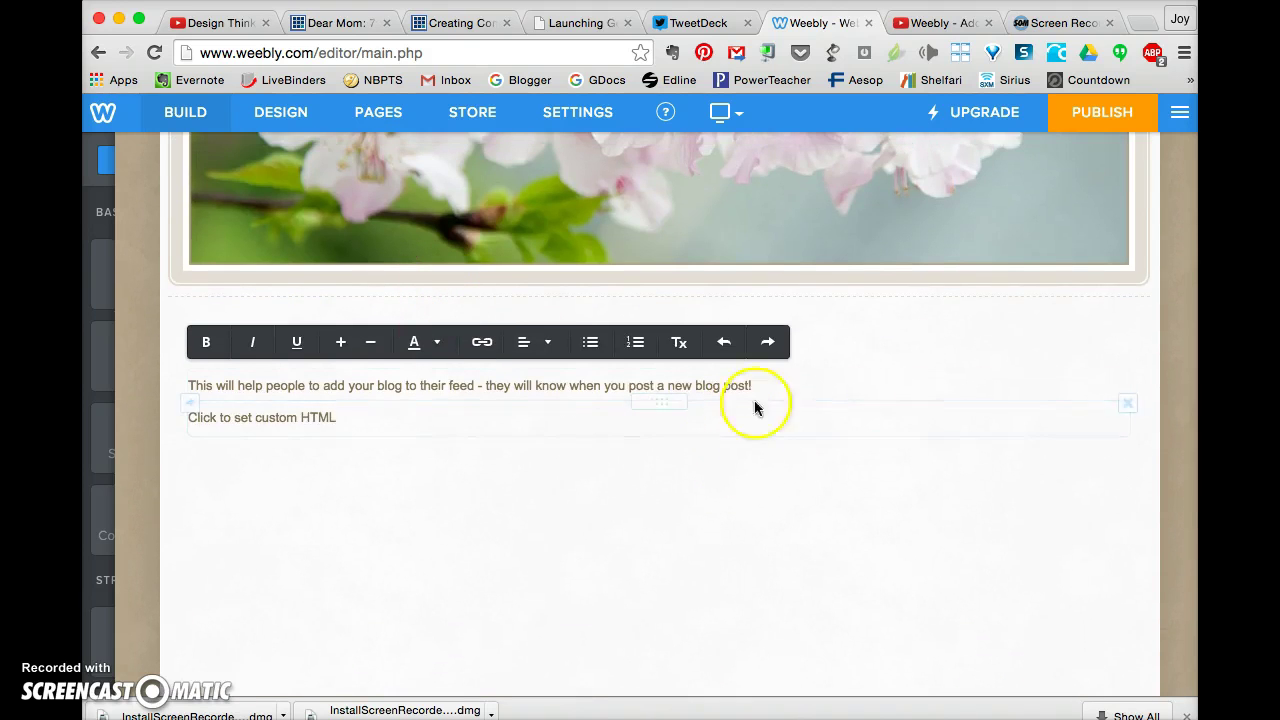
pyautogui.click(1127, 403)
pyautogui.click(1086, 341)
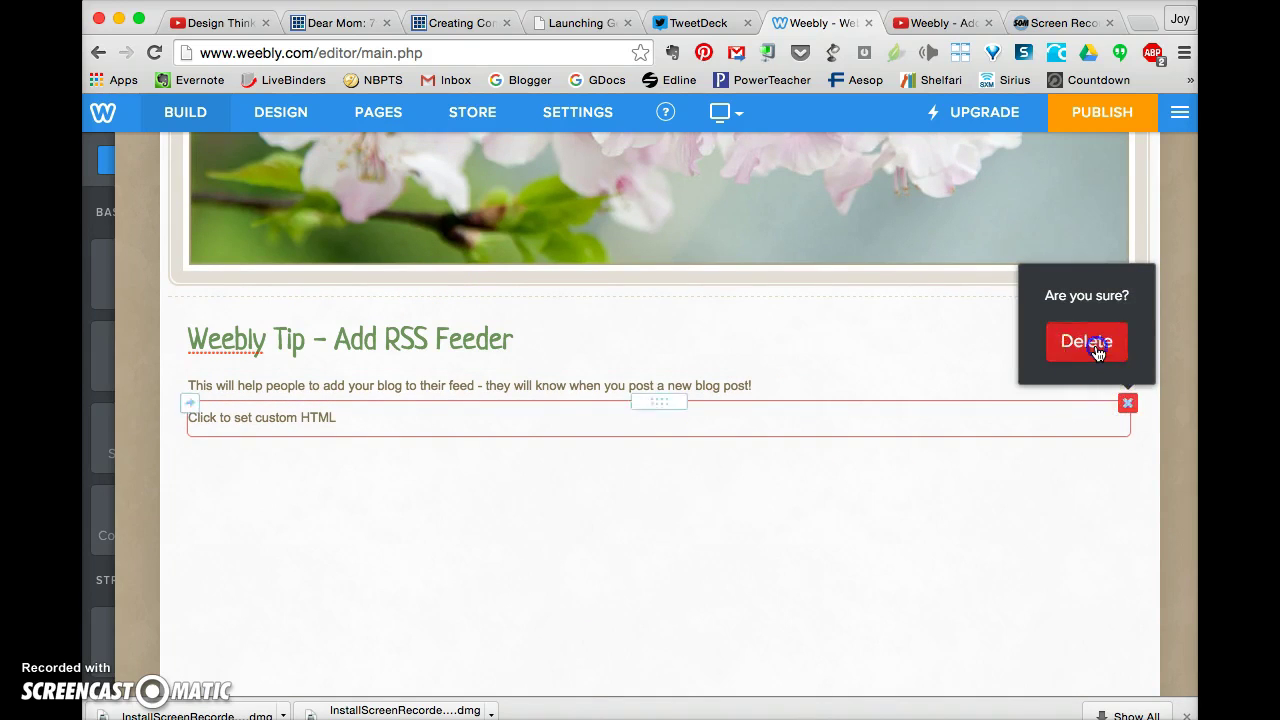
# Add an Embed Code element below the RSS description, paste the YouTube iframe, and centre it.
pyautogui.moveTo(100, 449)
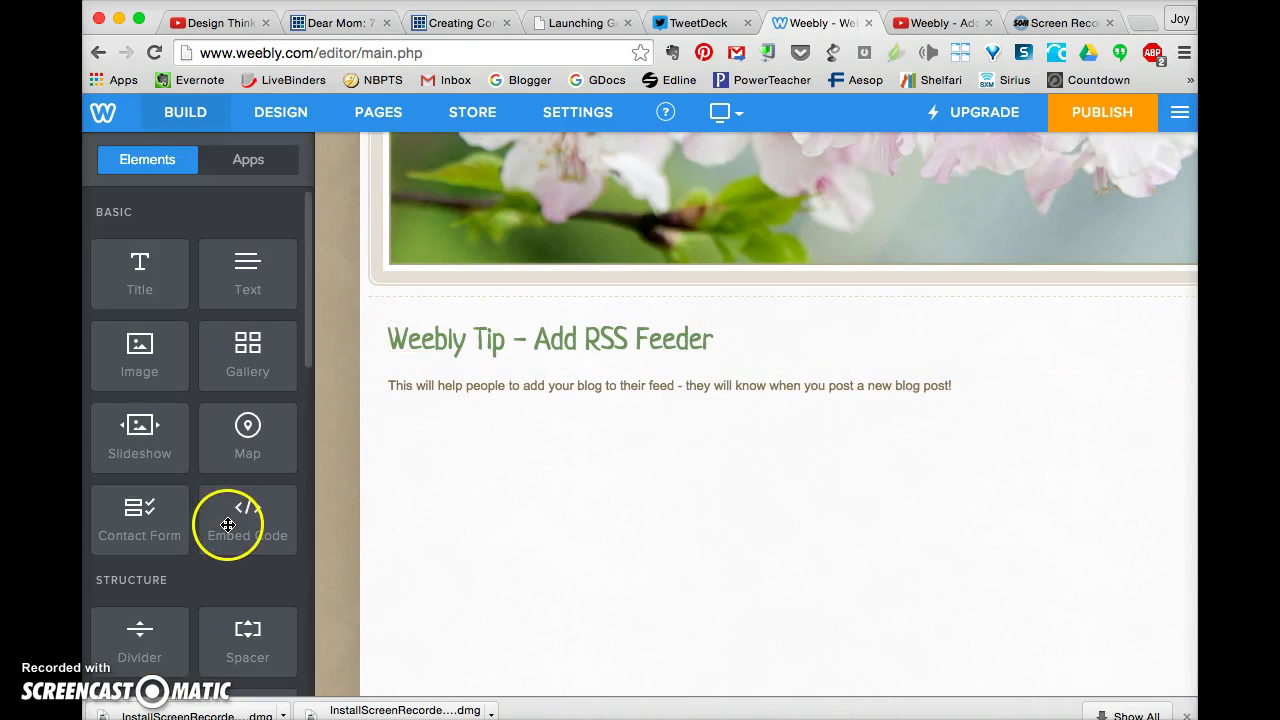
pyautogui.moveTo(229, 523); pyautogui.dragTo(427, 337)
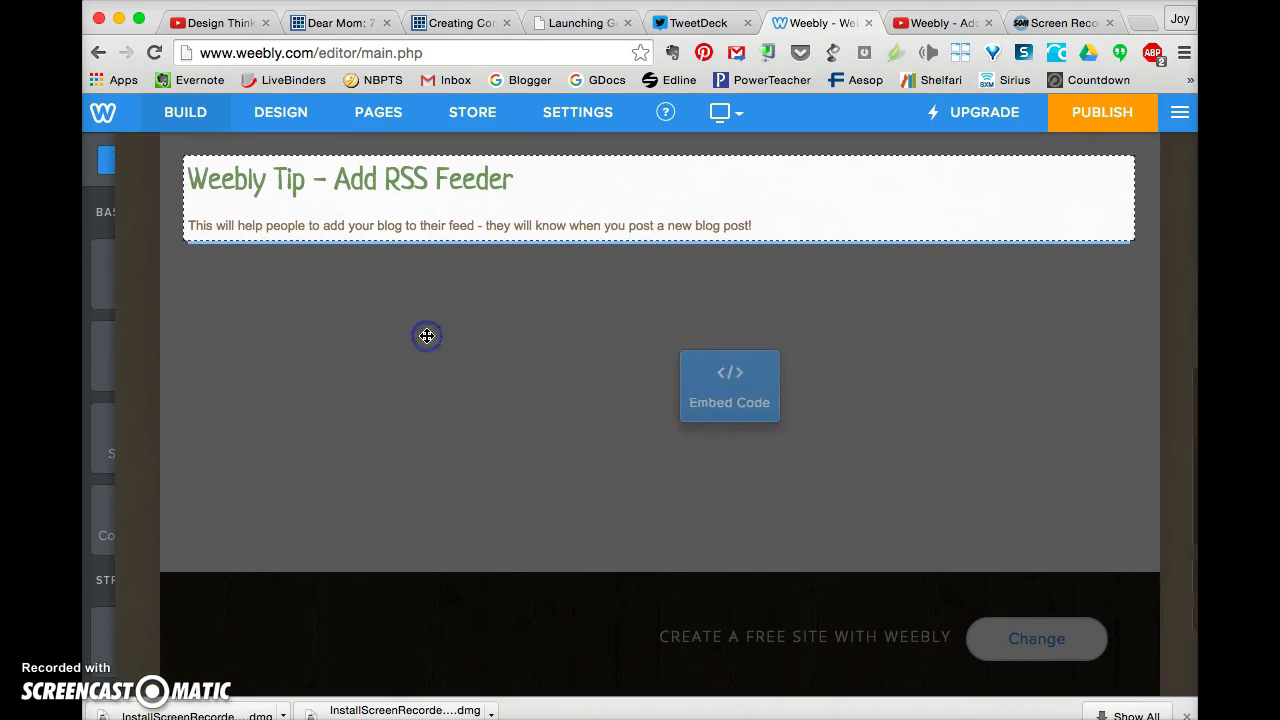
pyautogui.click(326, 259)
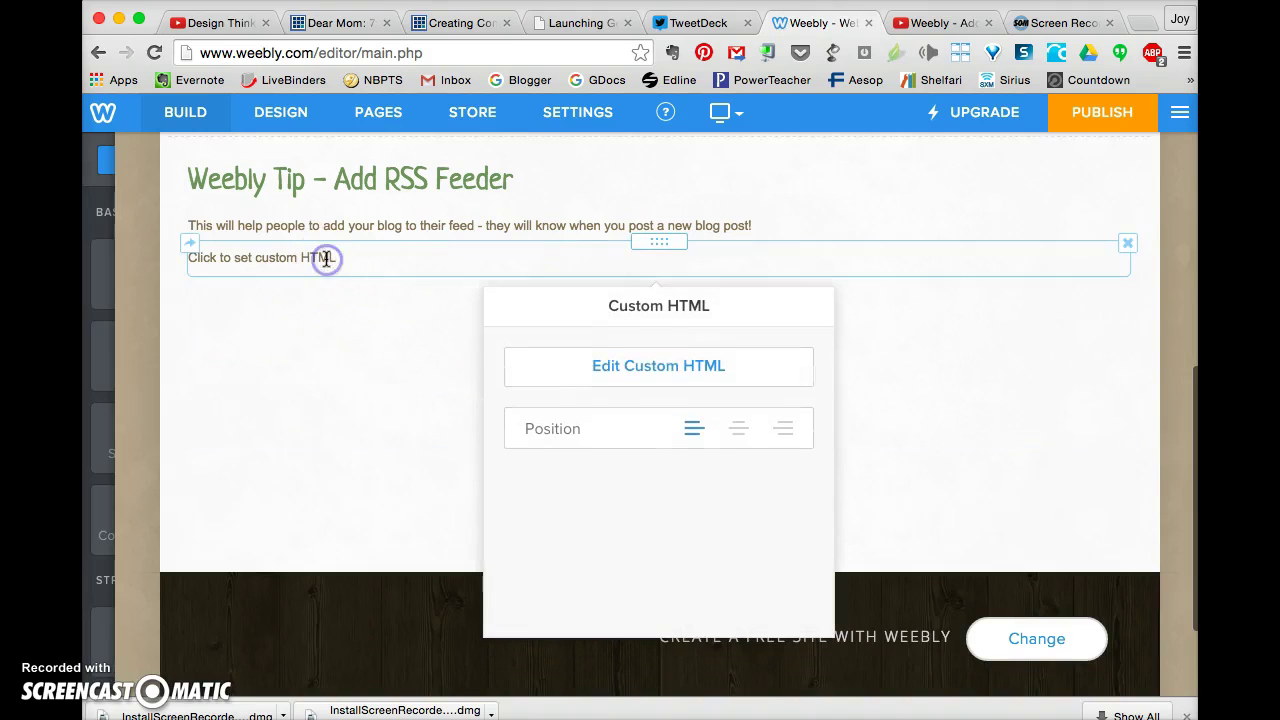
pyautogui.click(653, 368)
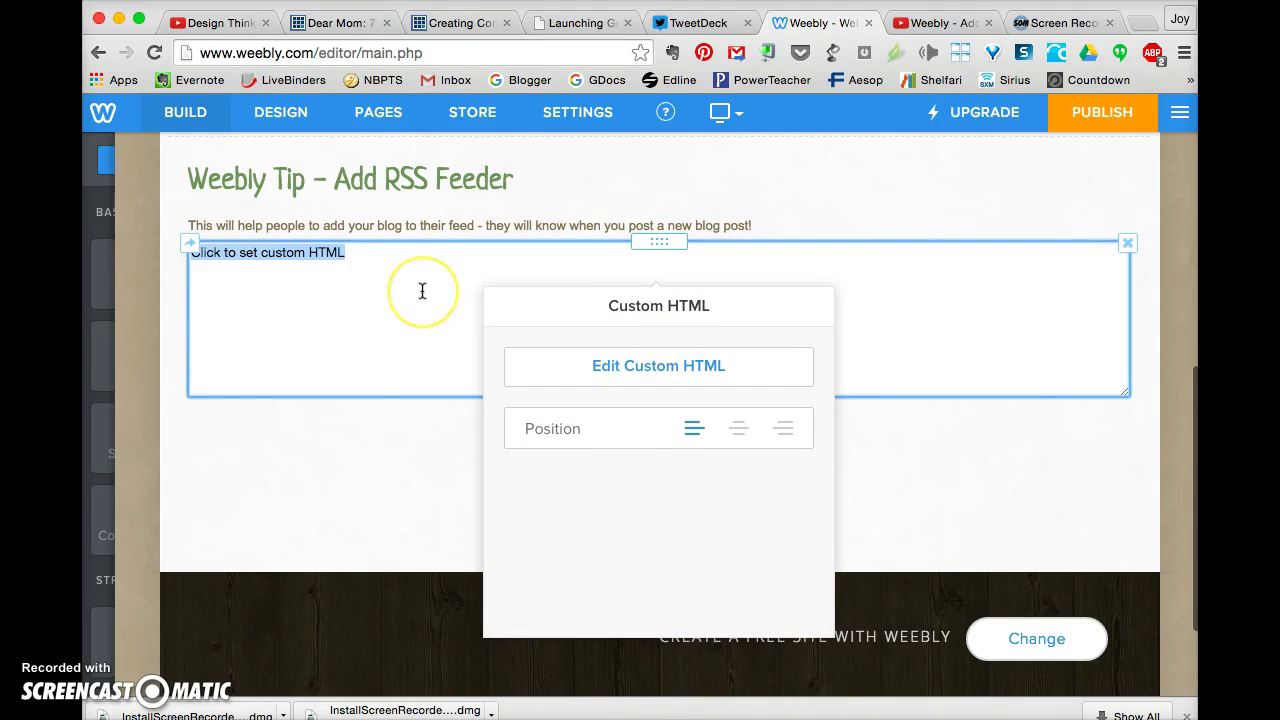
pyautogui.write('<iframe width="560" height="315" src="https://www.youtube.com/embed/WAHaz3Fyniw" frameborder="0" allowfullscreen></iframe>')
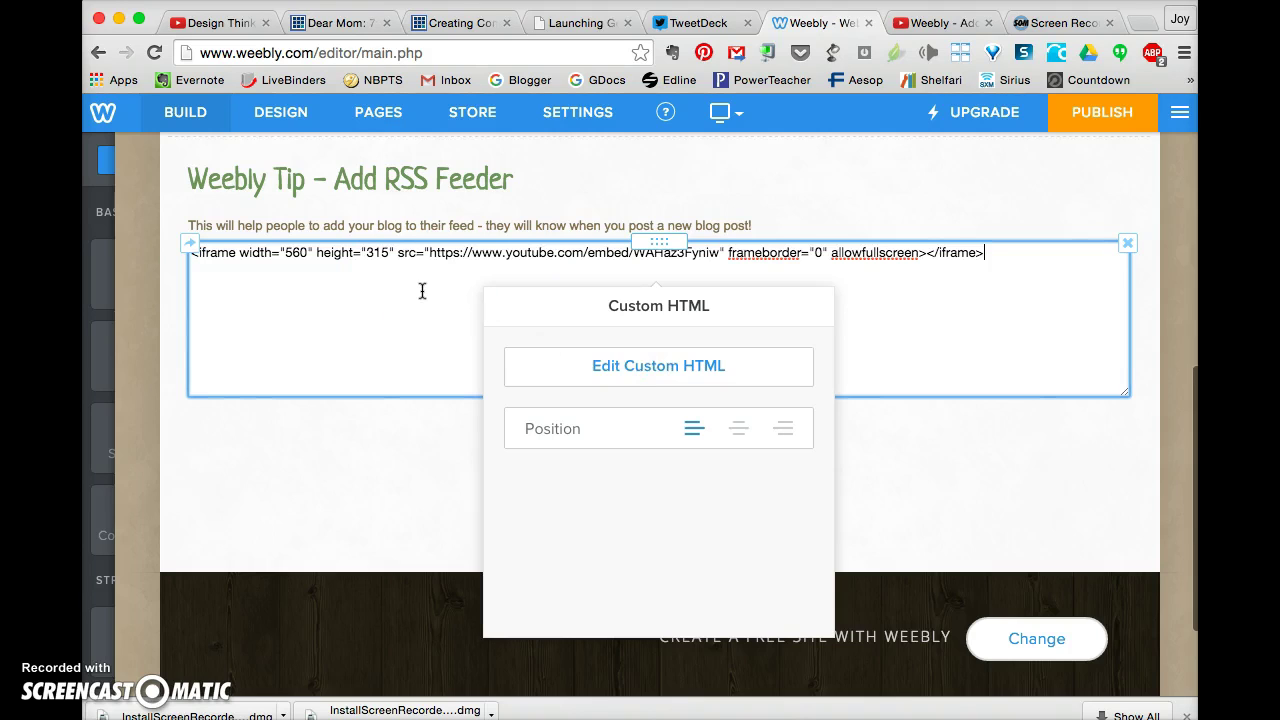
pyautogui.click(740, 430)
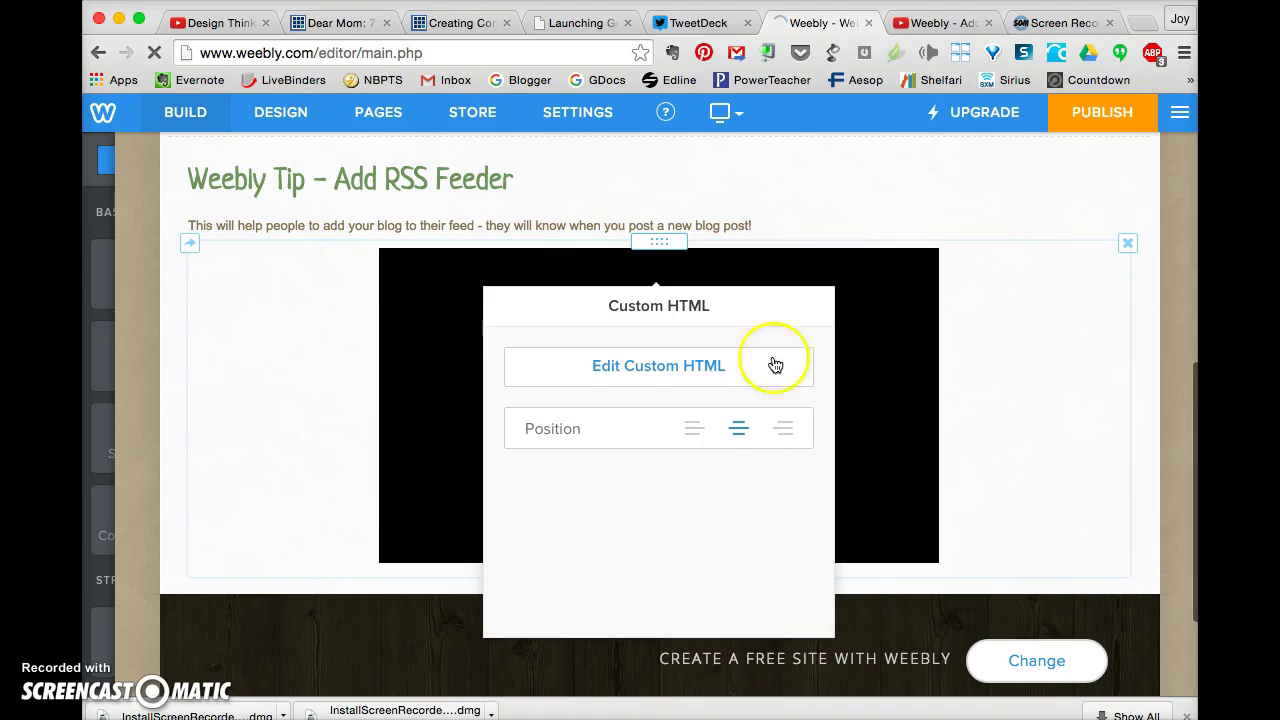
pyautogui.click(993, 209)
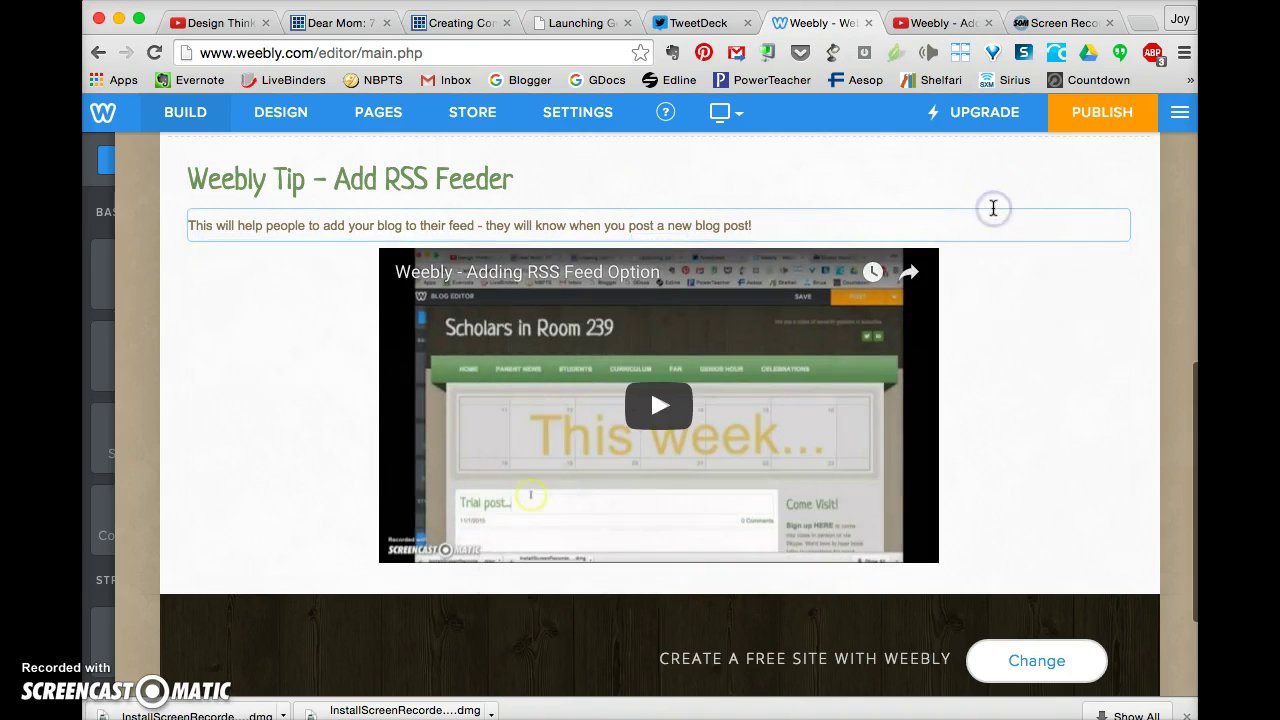
pyautogui.scroll(2, 1054, 413)
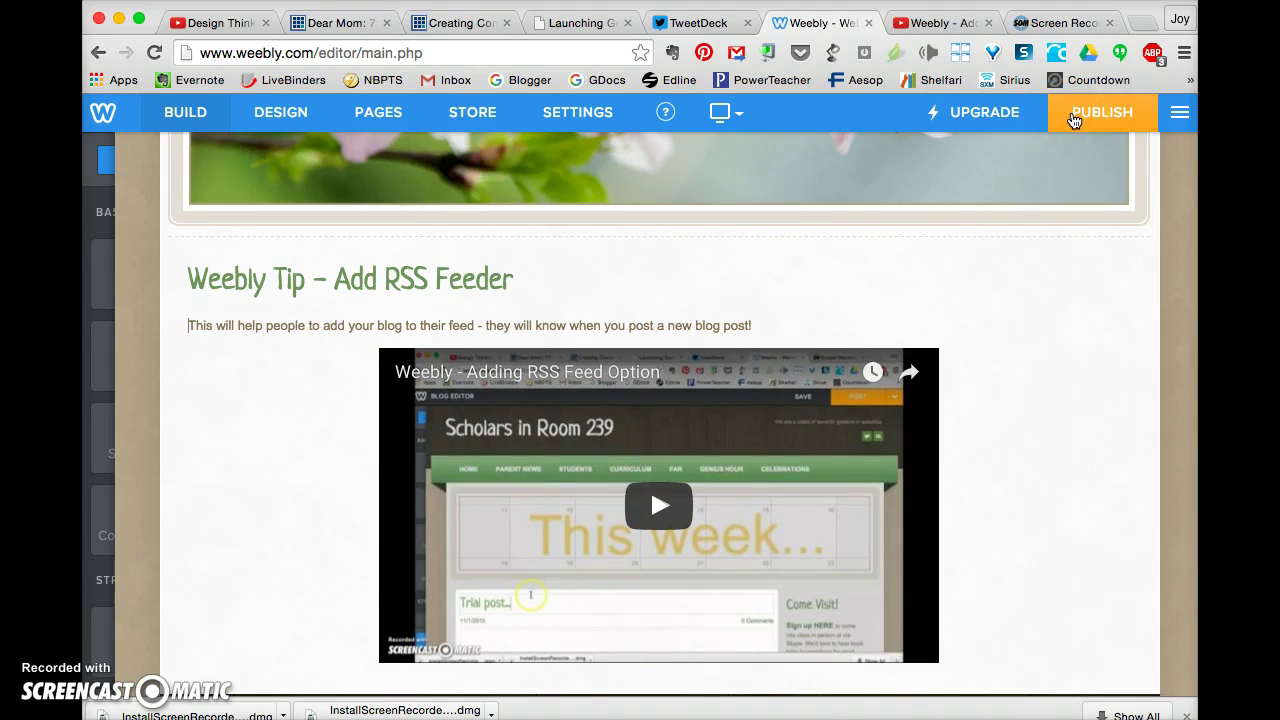
# Publish the site with the embedded video and open a new blank browser tab.
pyautogui.scroll(4, 777, 271)
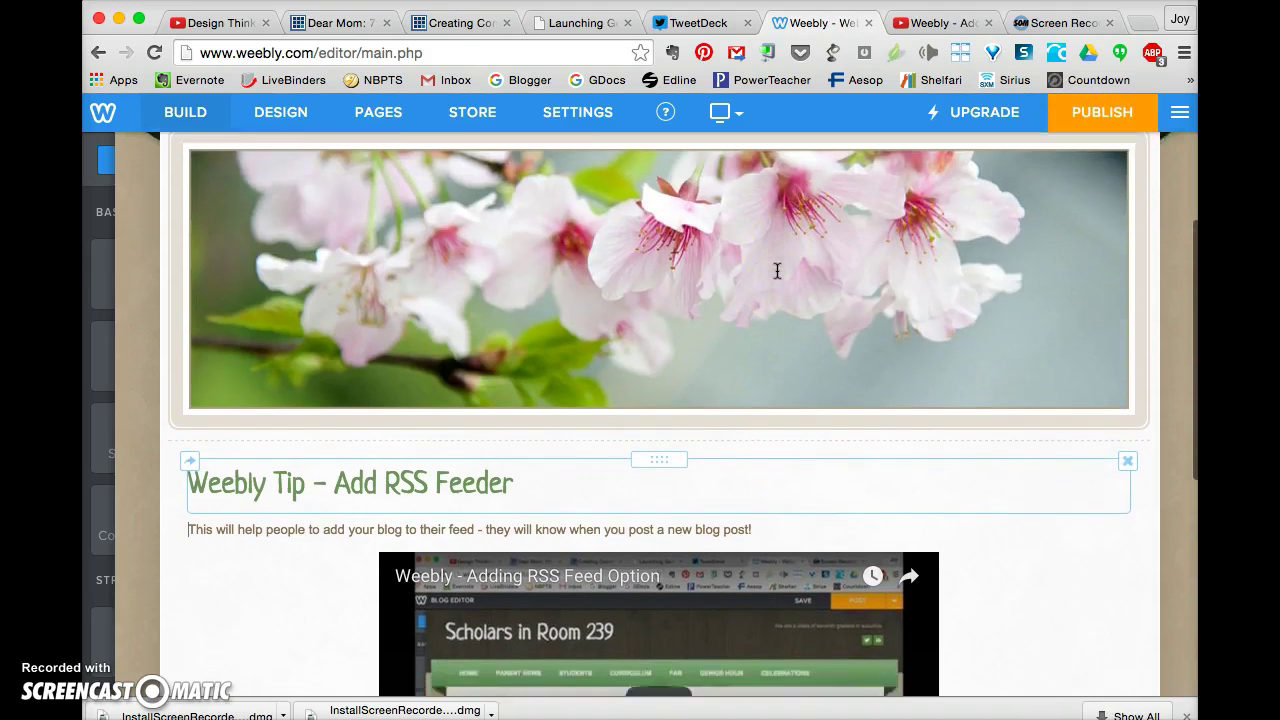
pyautogui.scroll(-4, 777, 271)
pyautogui.click(1088, 122)
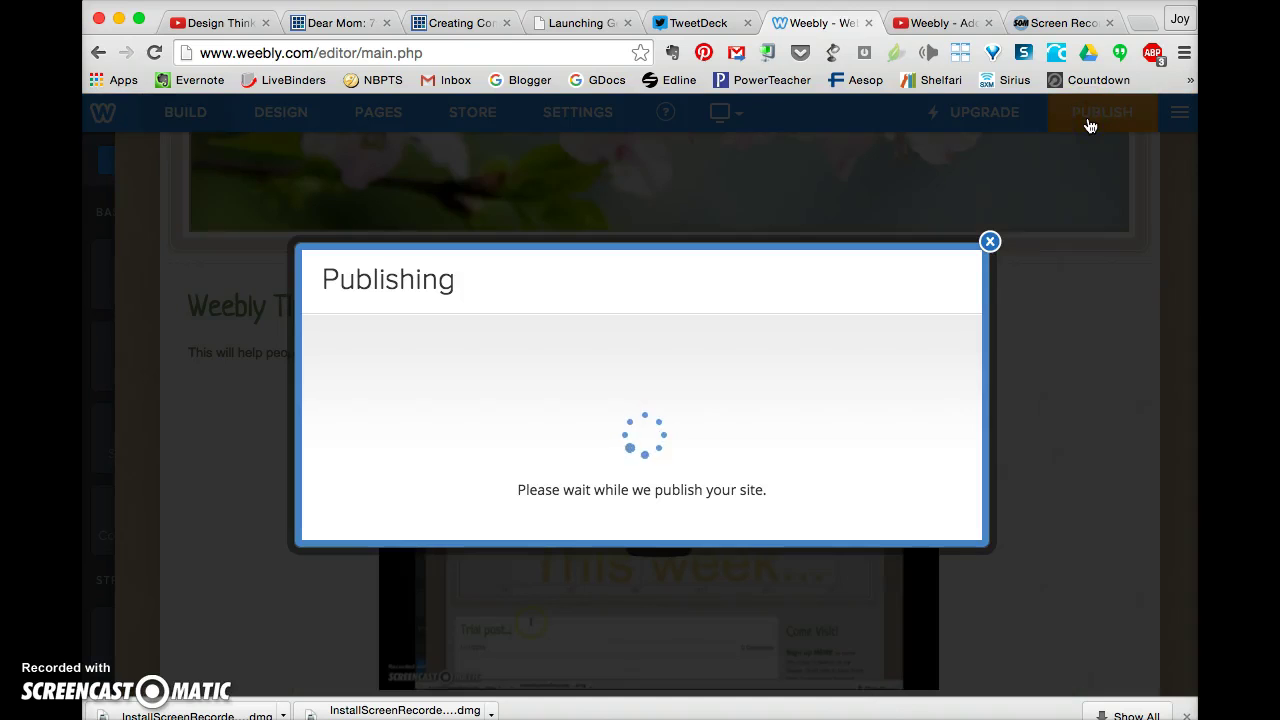
pyautogui.click(990, 127)
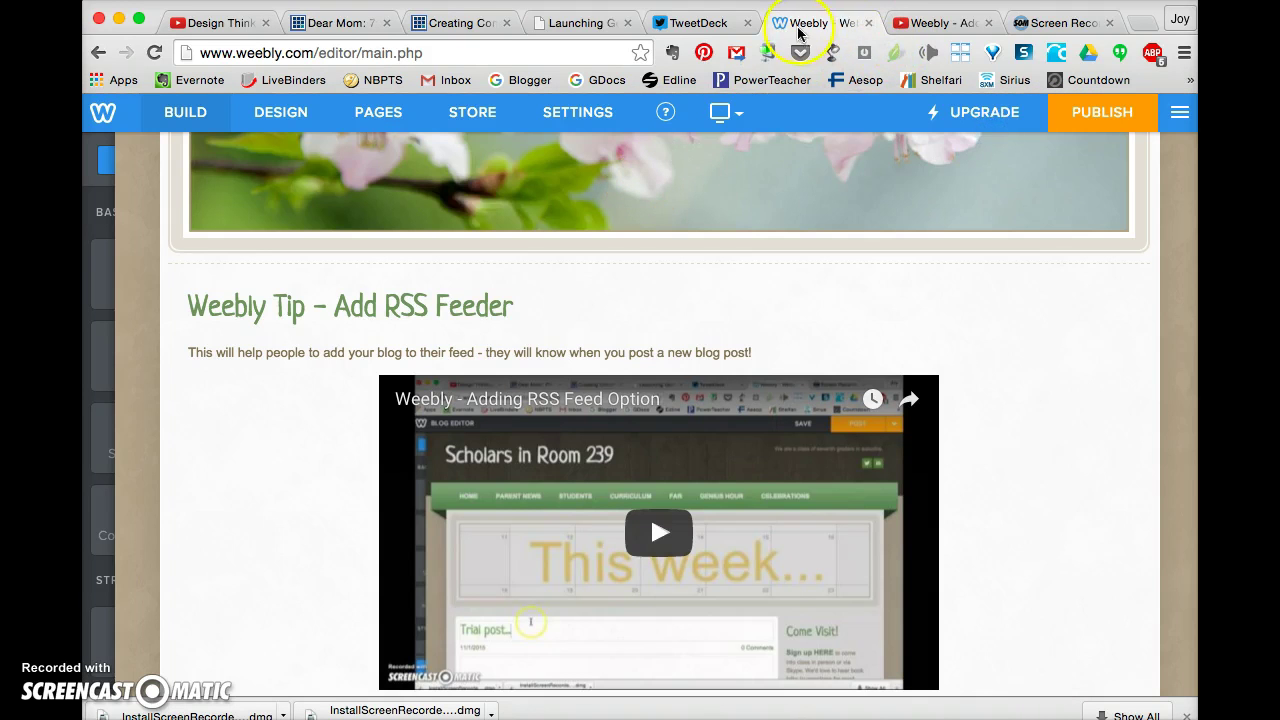
pyautogui.click(1146, 22)
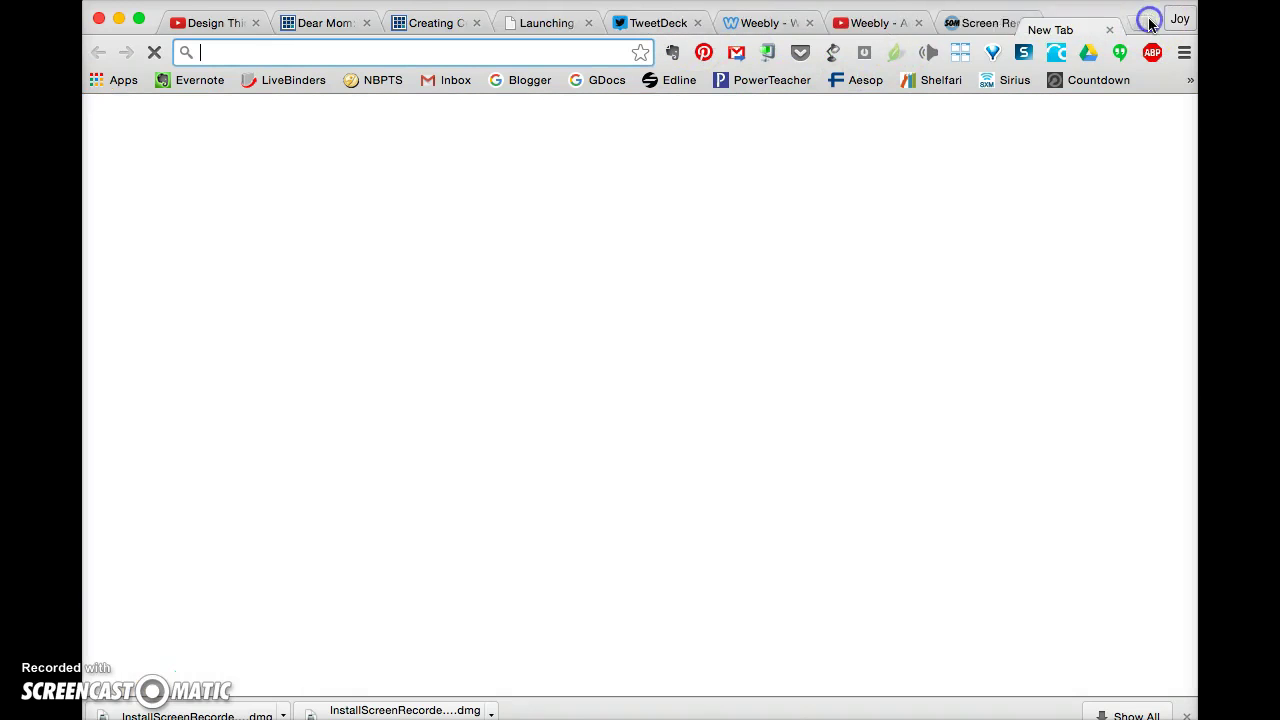
# Load the live class site and go to Students > Our Blogs > Weebly Tips.
pyautogui.write('cholarsrm239.weebly.com')
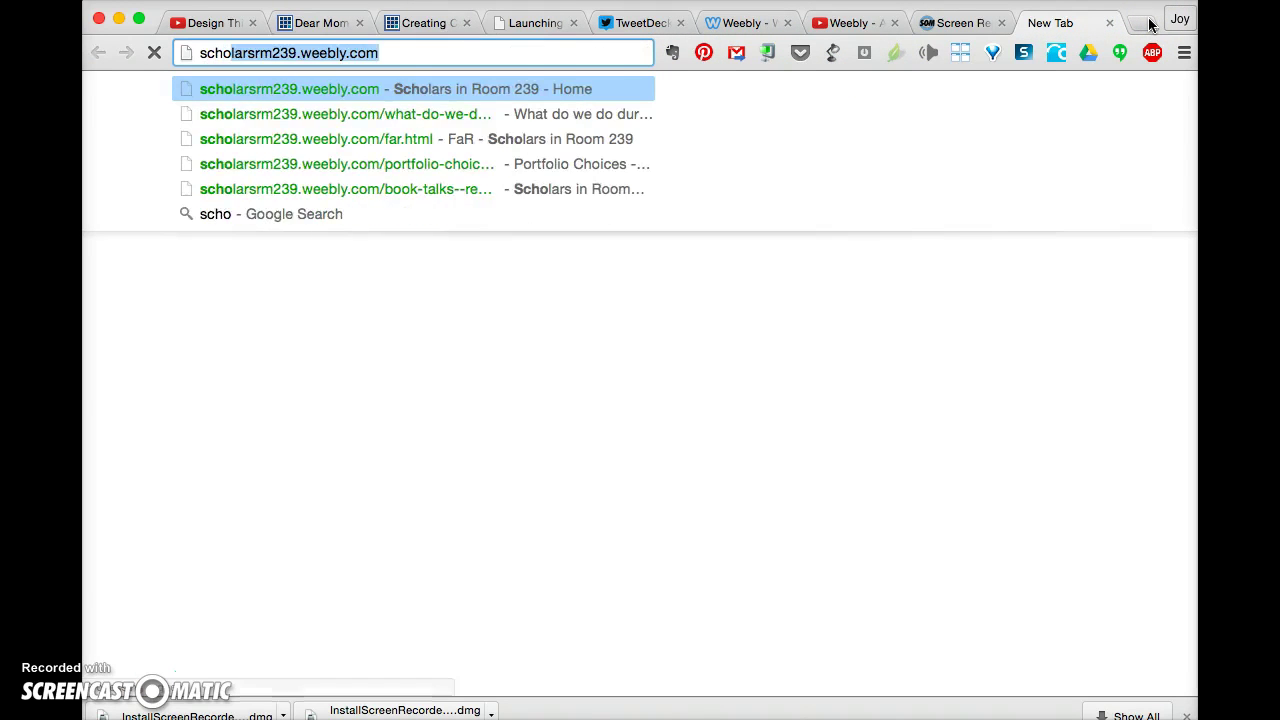
pyautogui.press('Return')
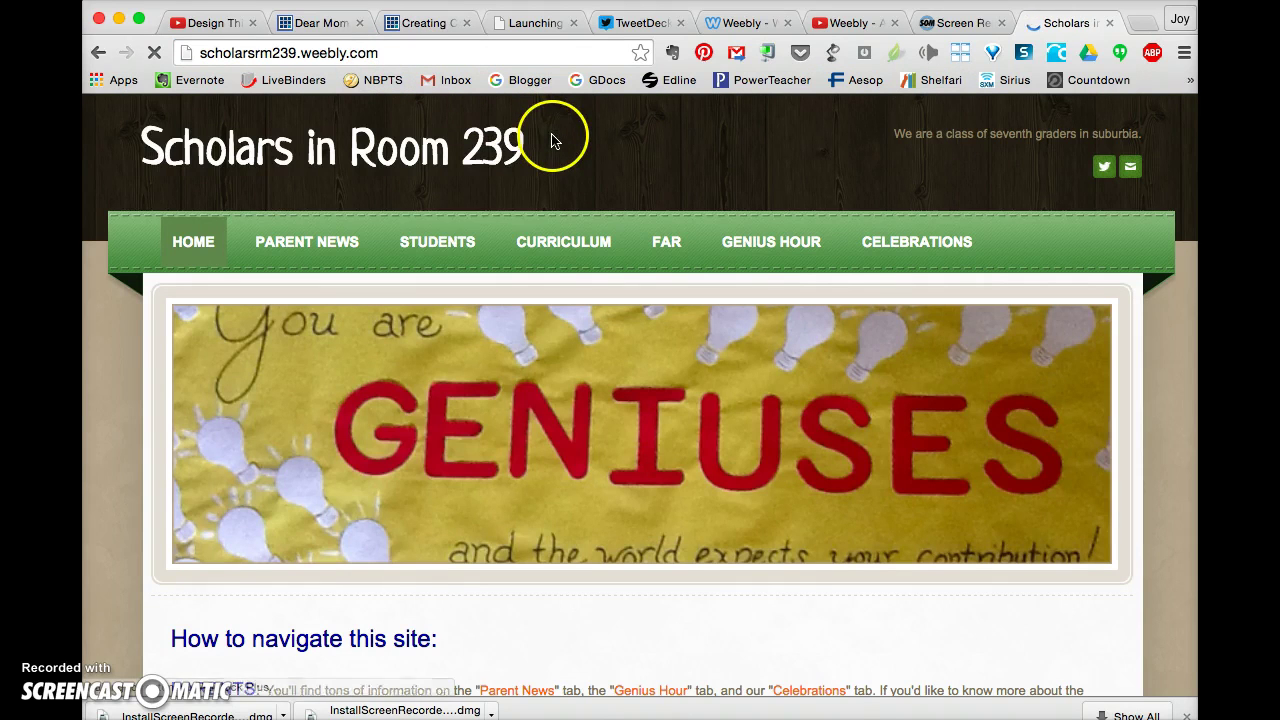
pyautogui.moveTo(460, 246)
pyautogui.moveTo(466, 466)
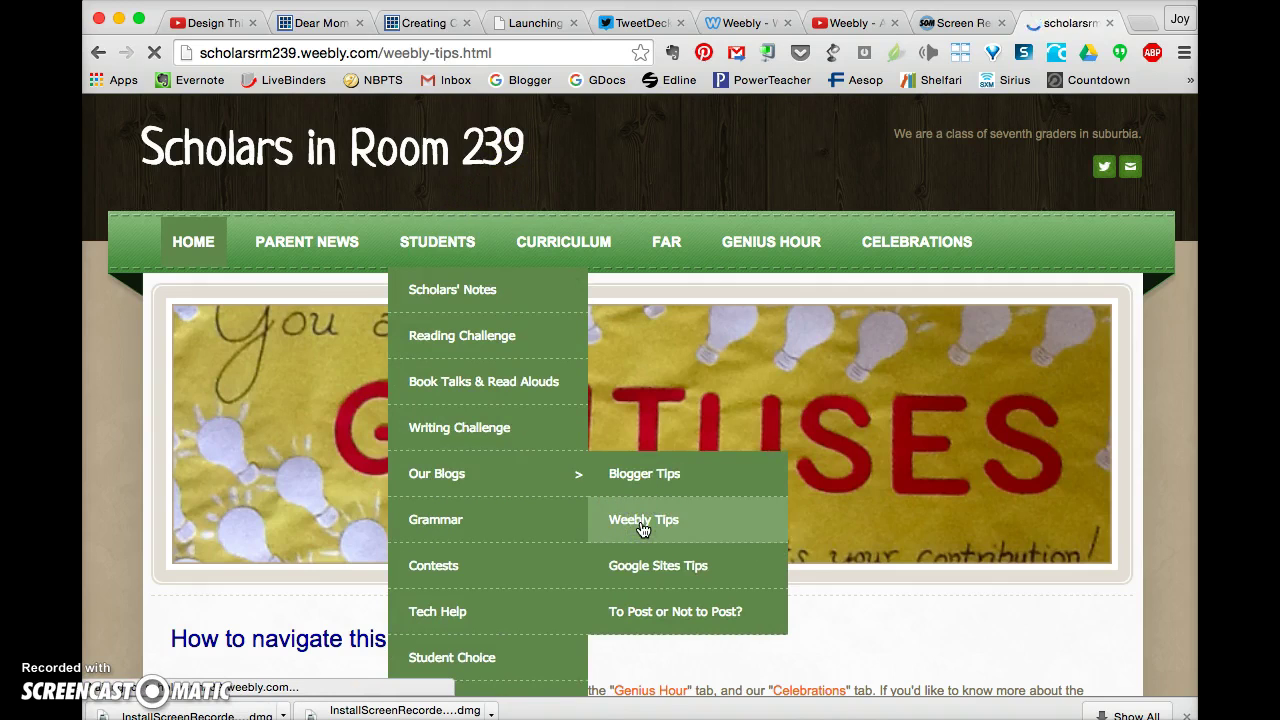
pyautogui.scroll(-4, 643, 528)
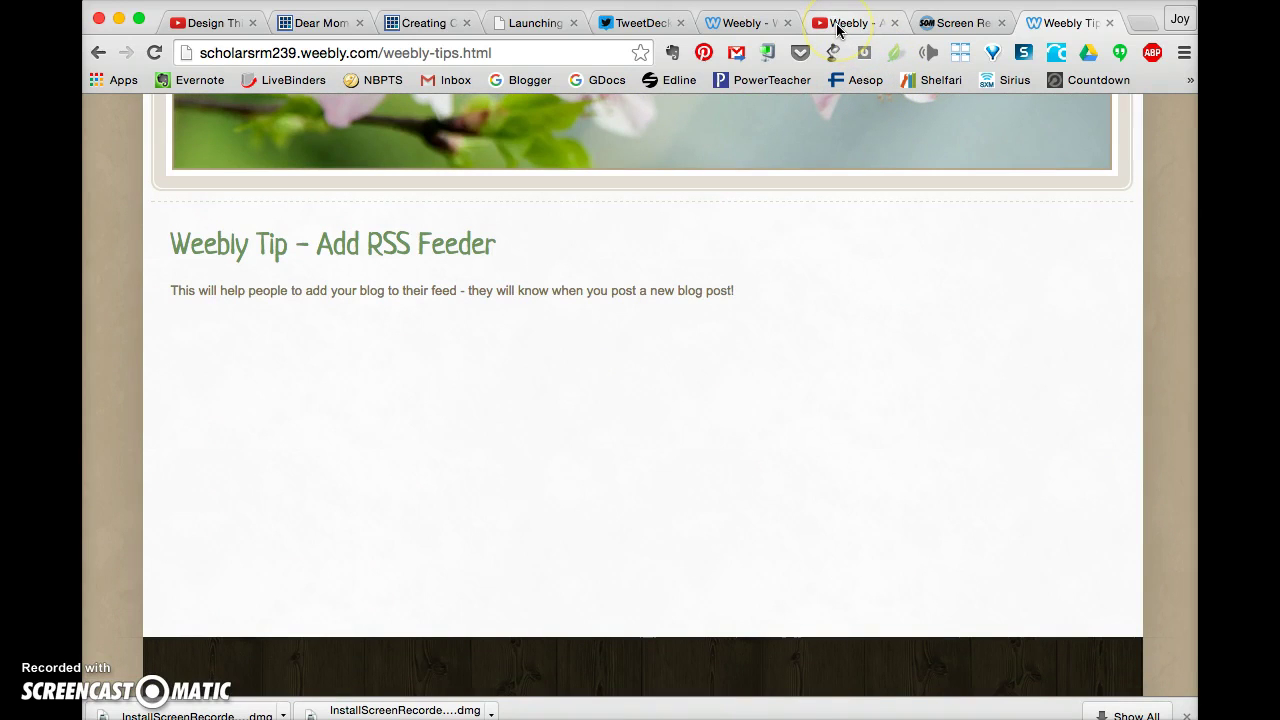
# Republish the site, check the live Weebly Tips page, then go back to the editor.
pyautogui.click(838, 30)
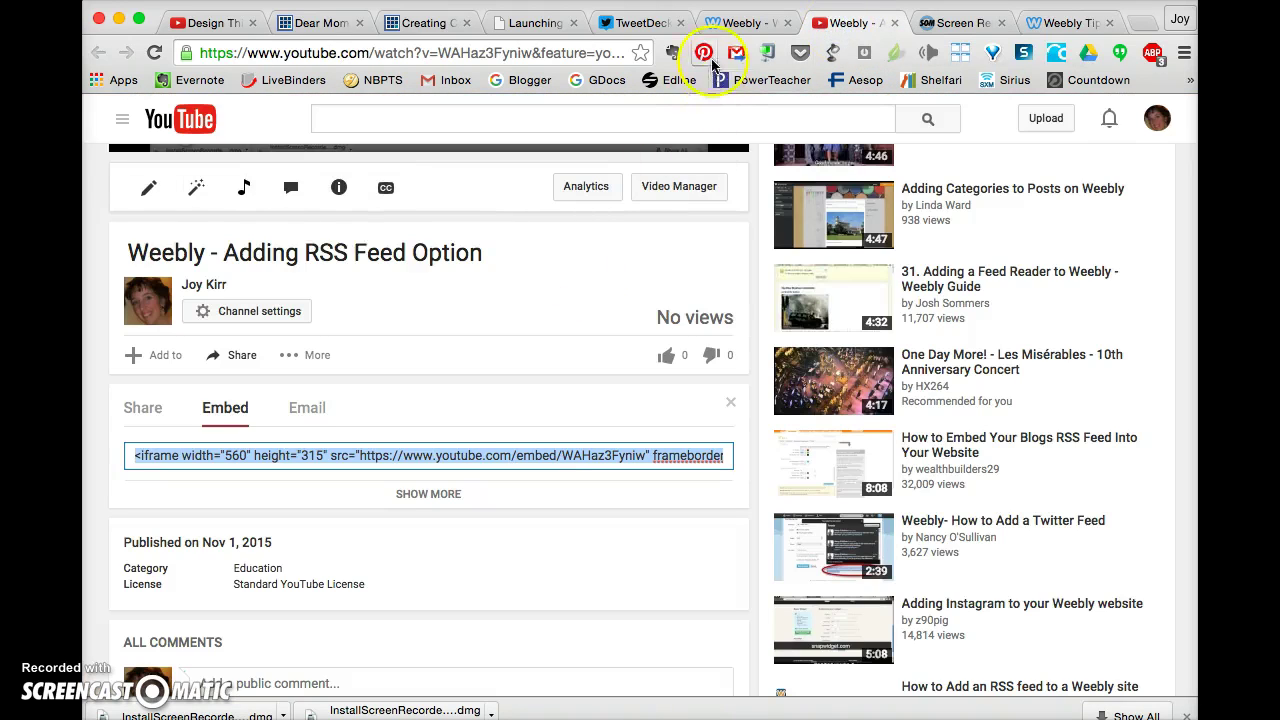
pyautogui.click(733, 25)
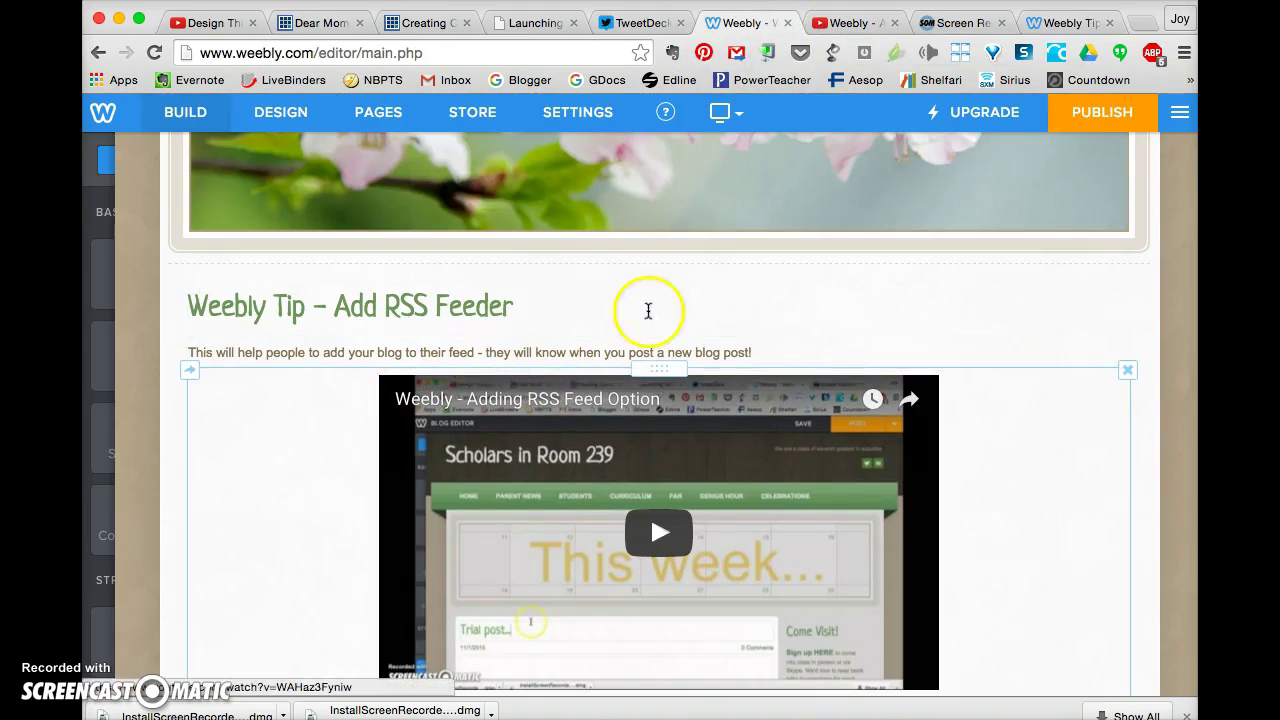
pyautogui.scroll(-2, 994, 514)
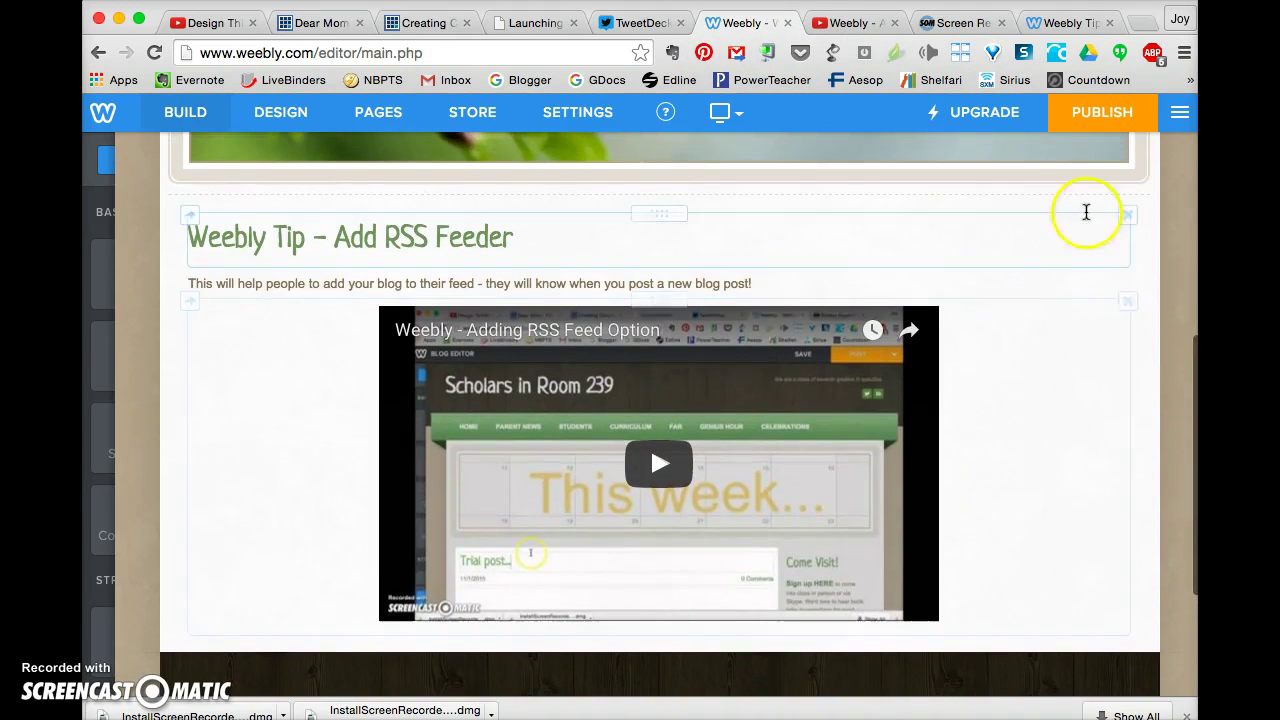
pyautogui.click(1093, 132)
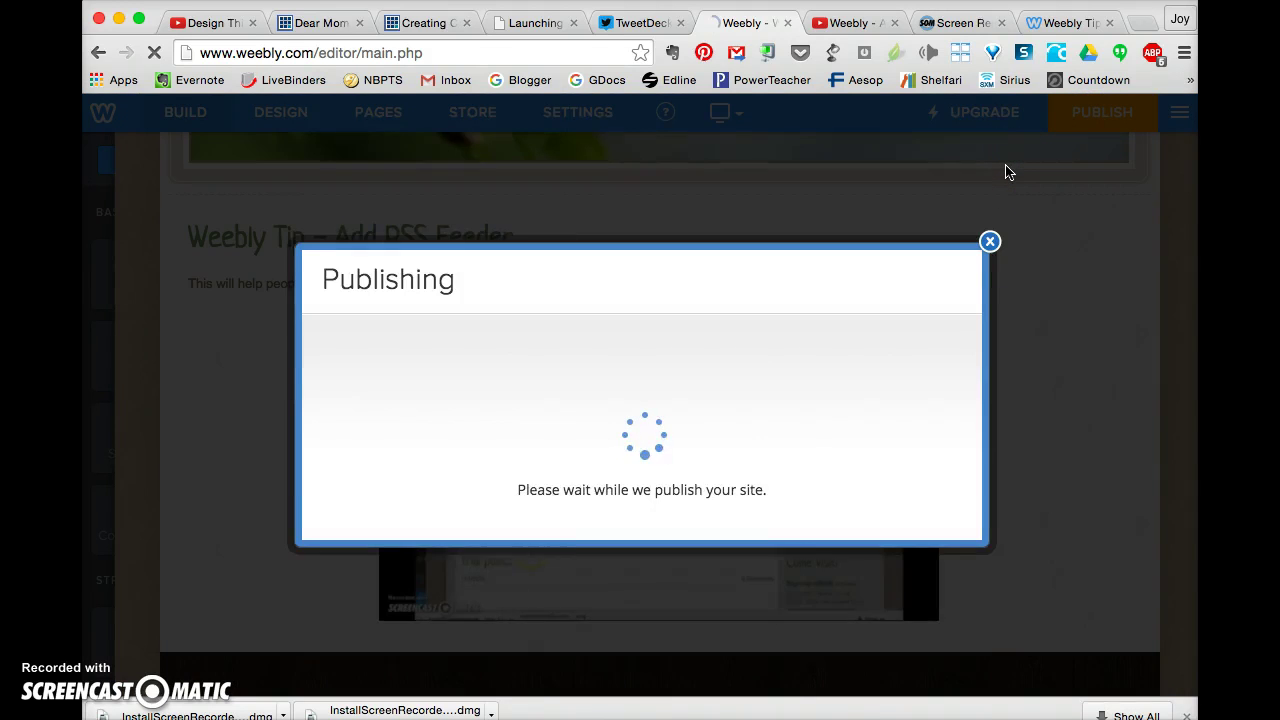
pyautogui.click(989, 127)
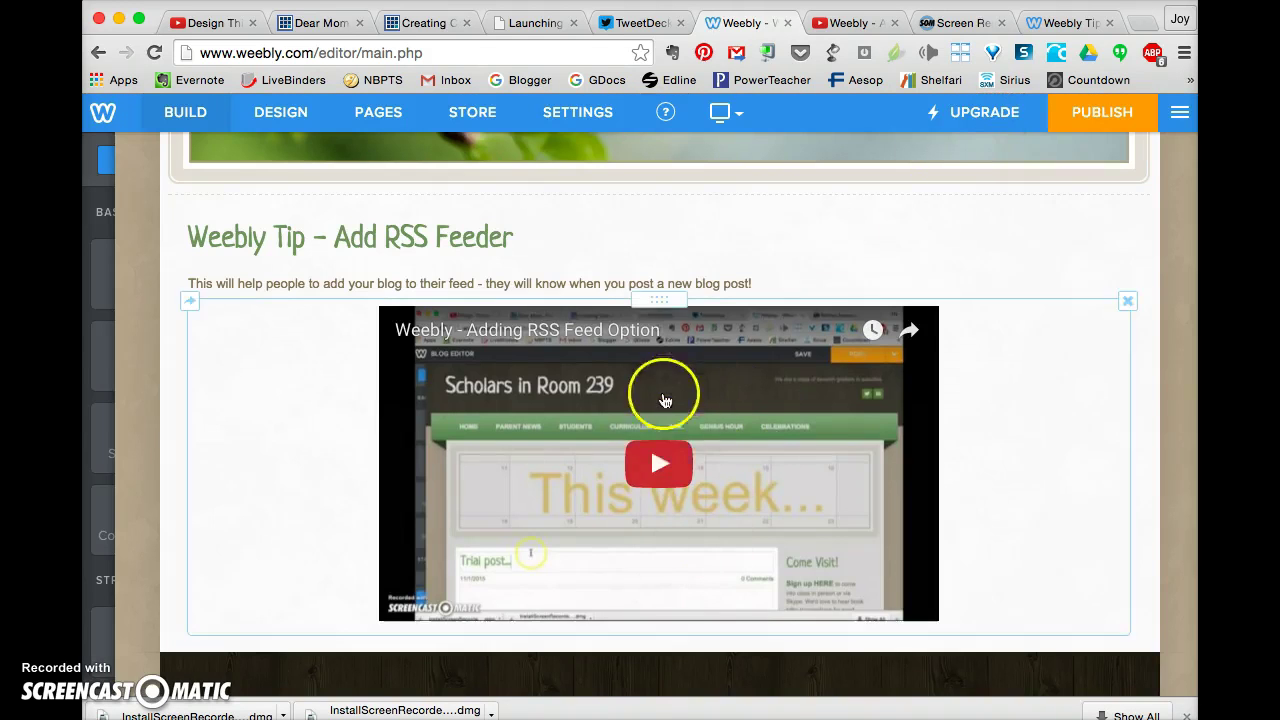
pyautogui.click(1063, 22)
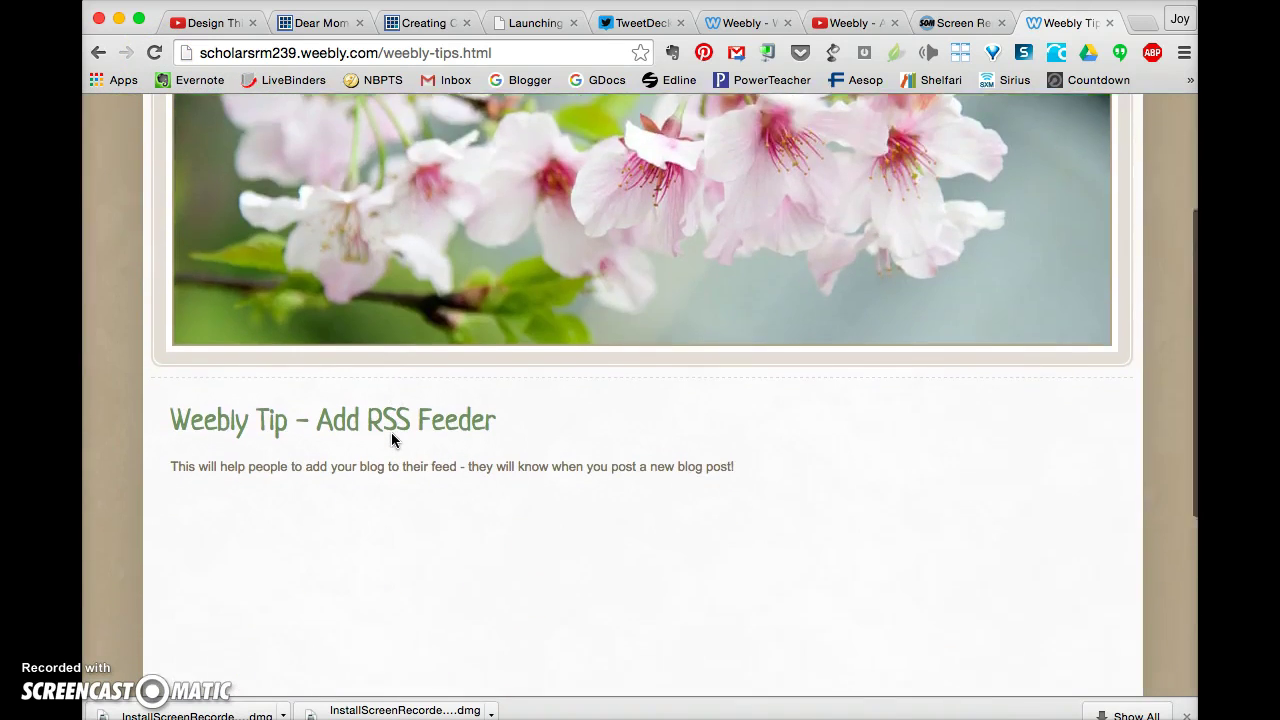
pyautogui.scroll(4, 391, 440)
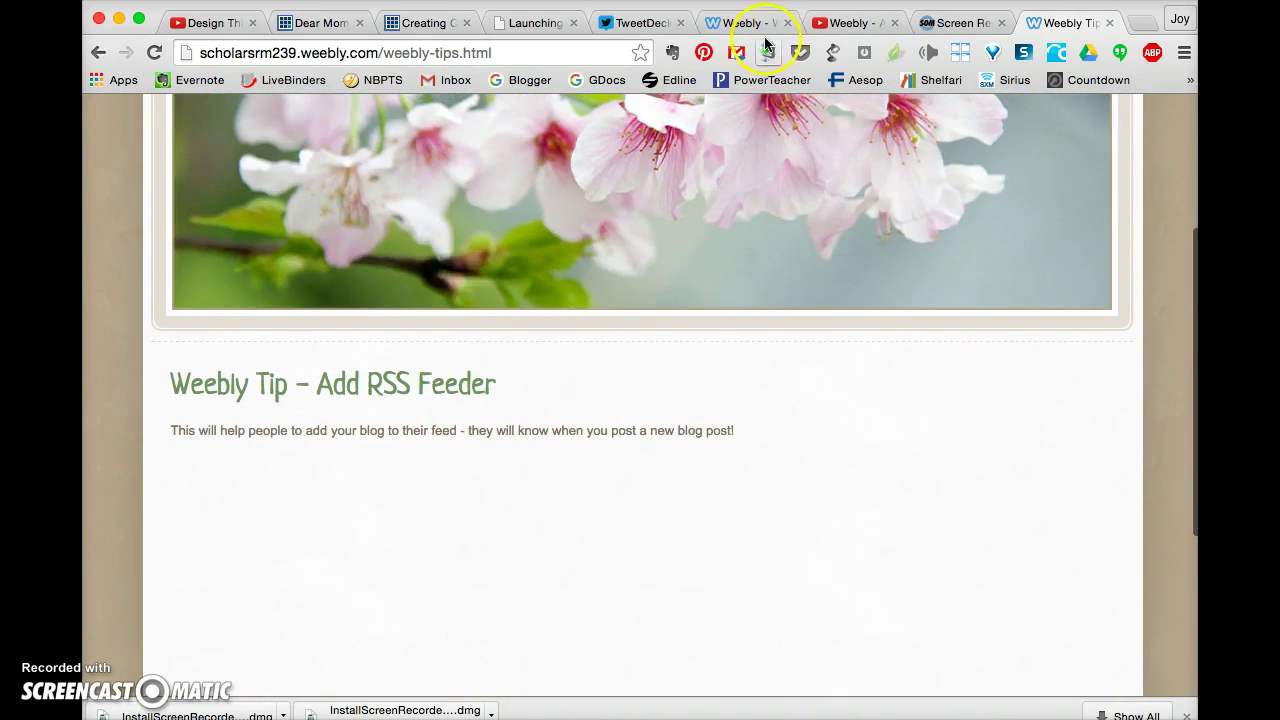
pyautogui.click(746, 24)
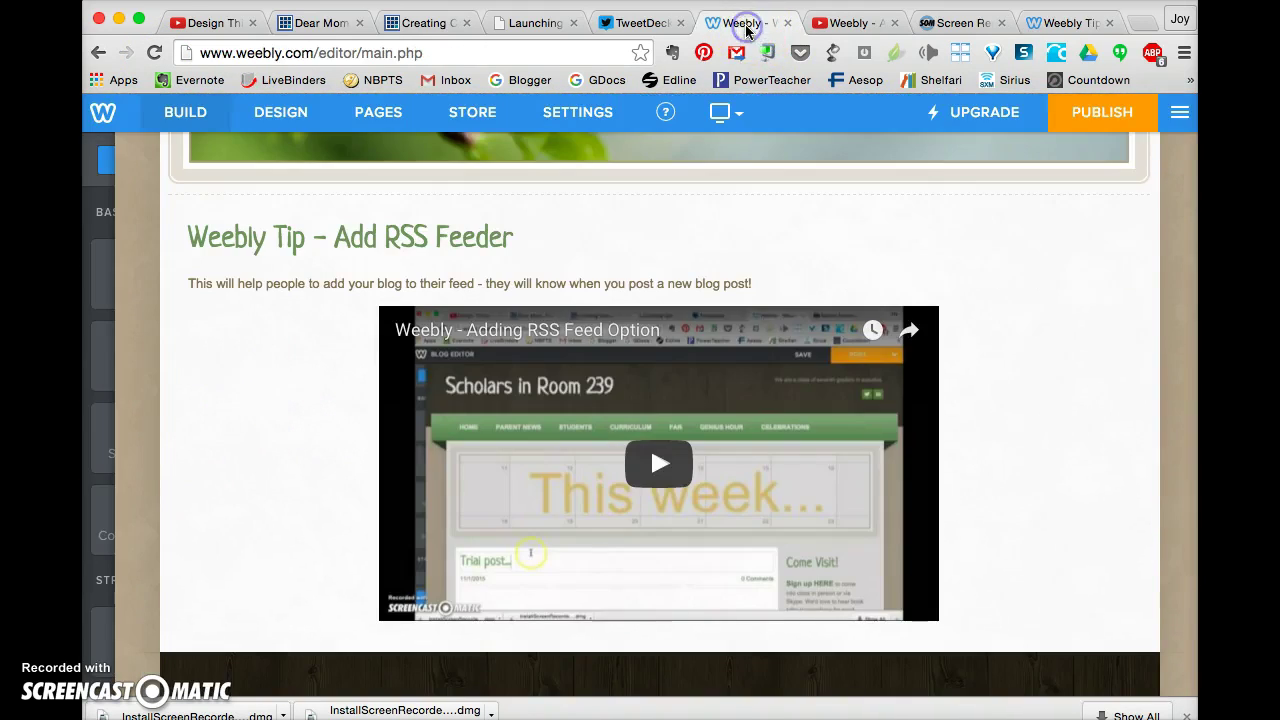
# Set the page header to No Header, removing the cherry-blossom image, and drag in a Title element.
pyautogui.click(128, 675)
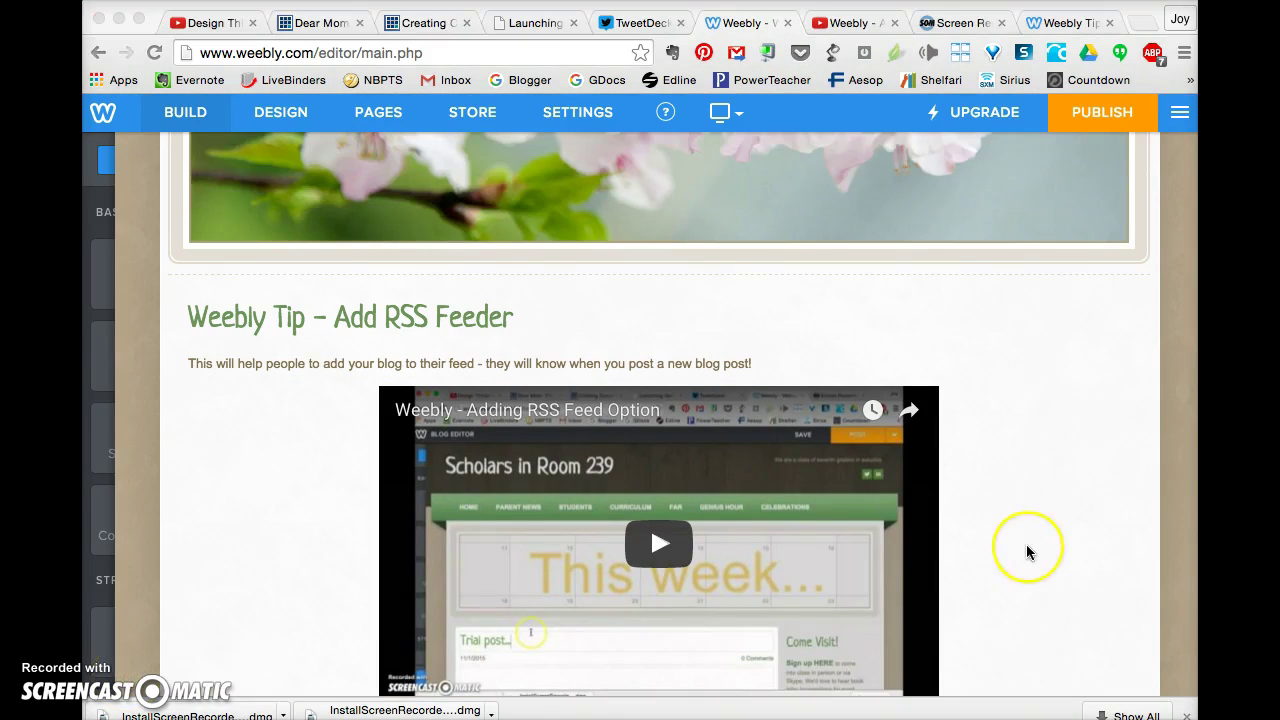
pyautogui.scroll(-1, 1026, 544)
pyautogui.scroll(5, 1026, 544)
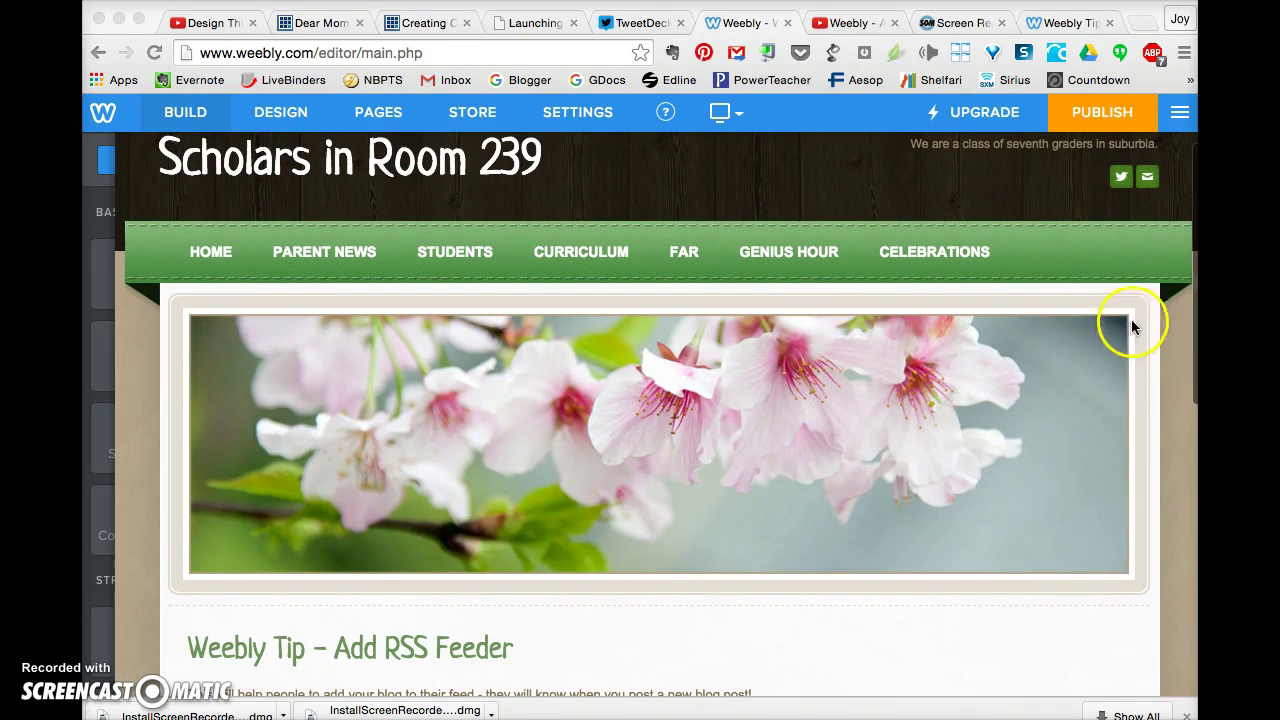
pyautogui.click(1037, 366)
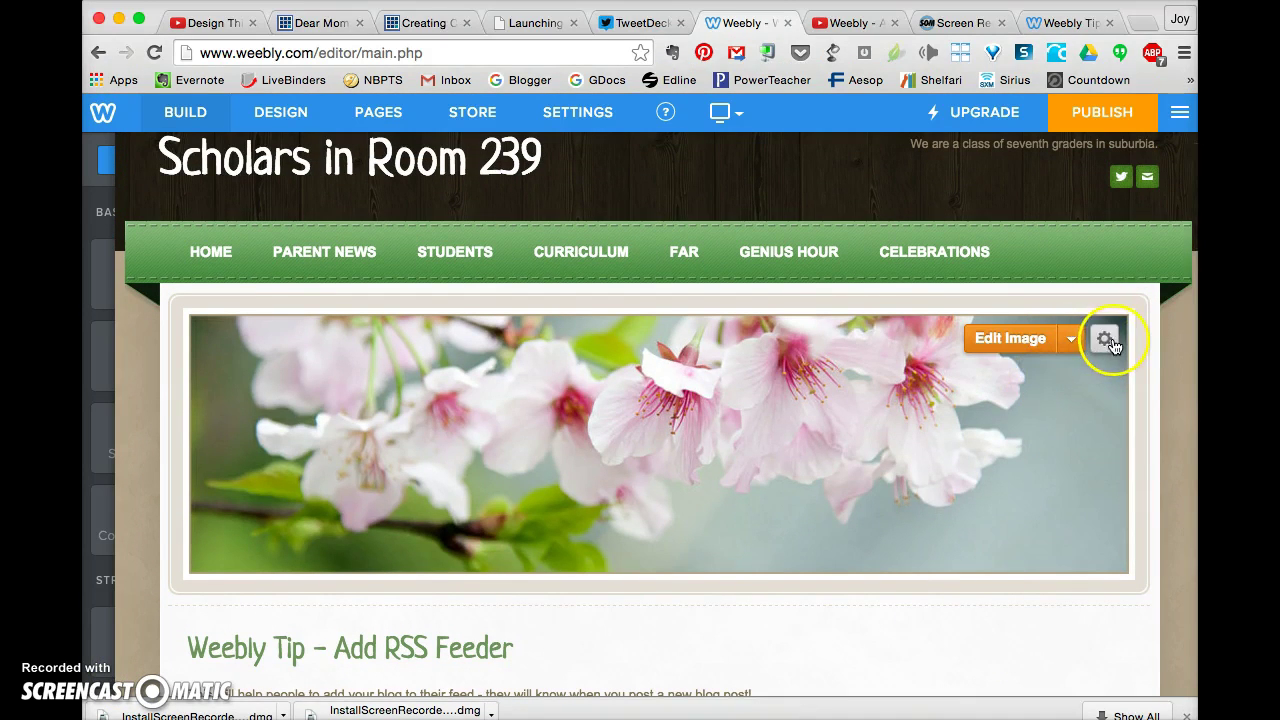
pyautogui.click(1108, 342)
pyautogui.click(998, 548)
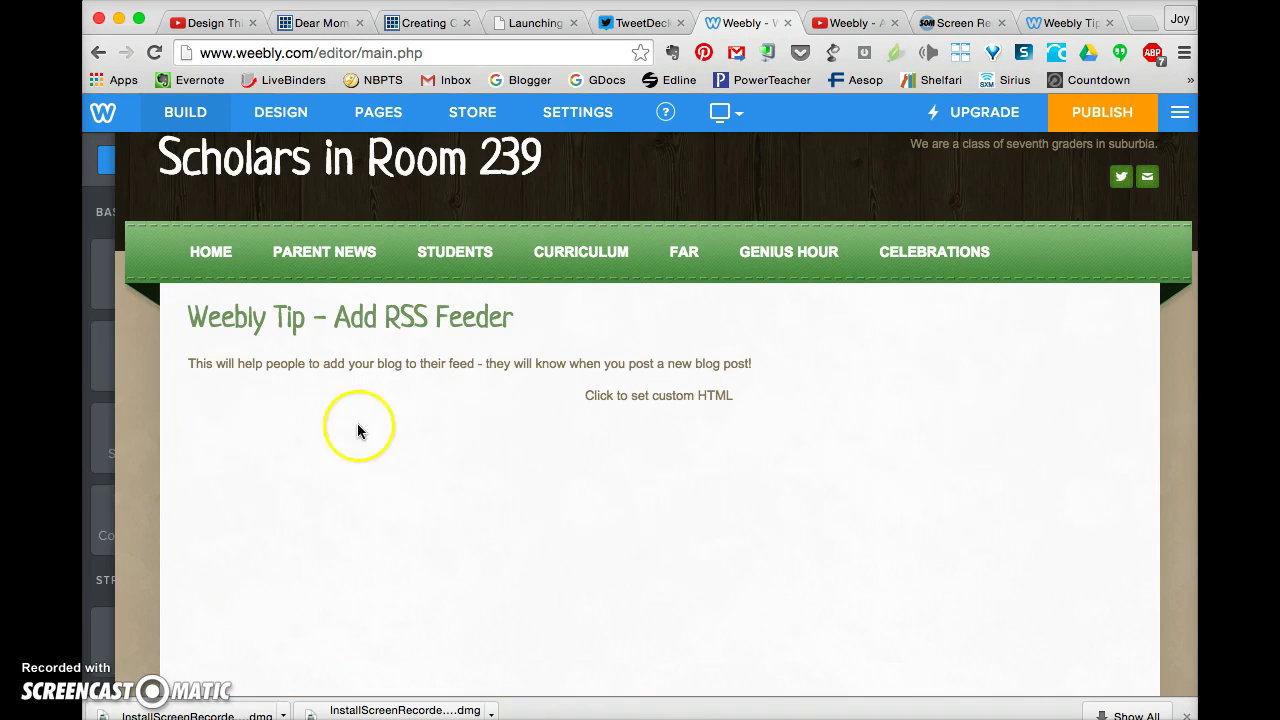
pyautogui.moveTo(106, 349)
pyautogui.moveTo(134, 283); pyautogui.dragTo(512, 302)
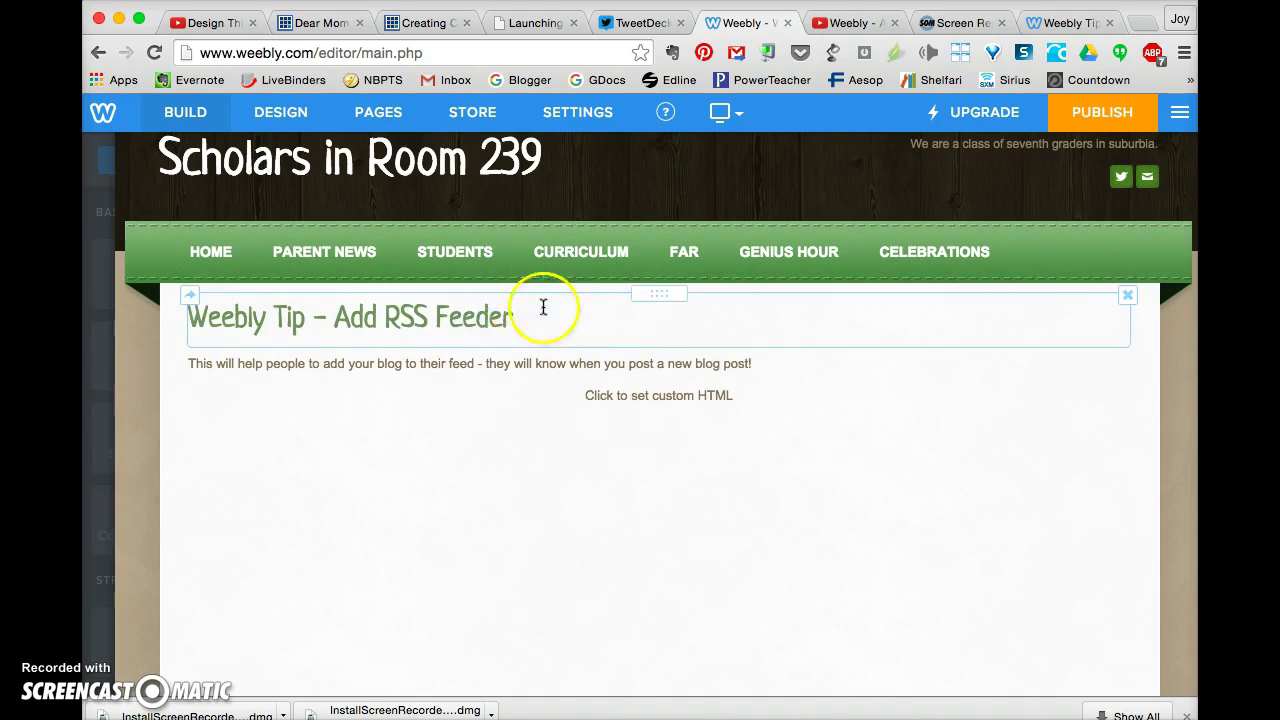
# Enter the title 'WEEBLY TIPS', centre it, enlarge it and colour it dark purple.
pyautogui.click(638, 311)
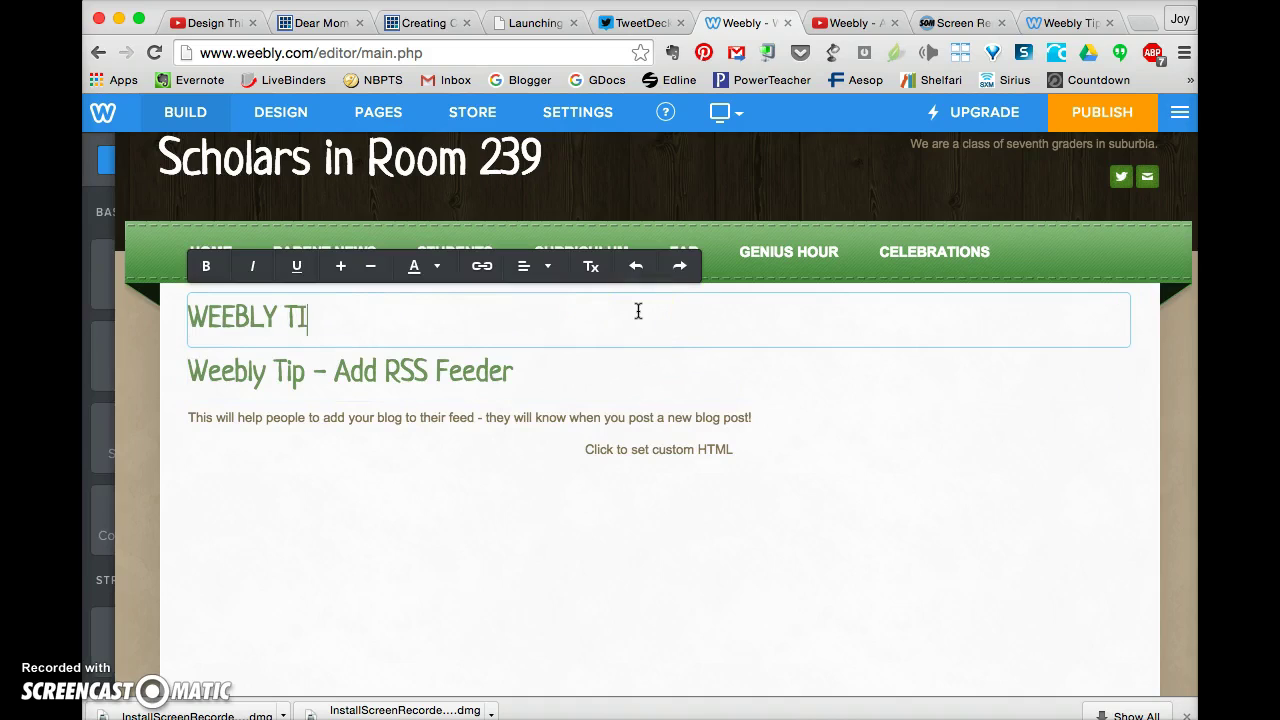
pyautogui.write('WEEBLY TIPS')
pyautogui.moveTo(394, 326); pyautogui.dragTo(160, 311)
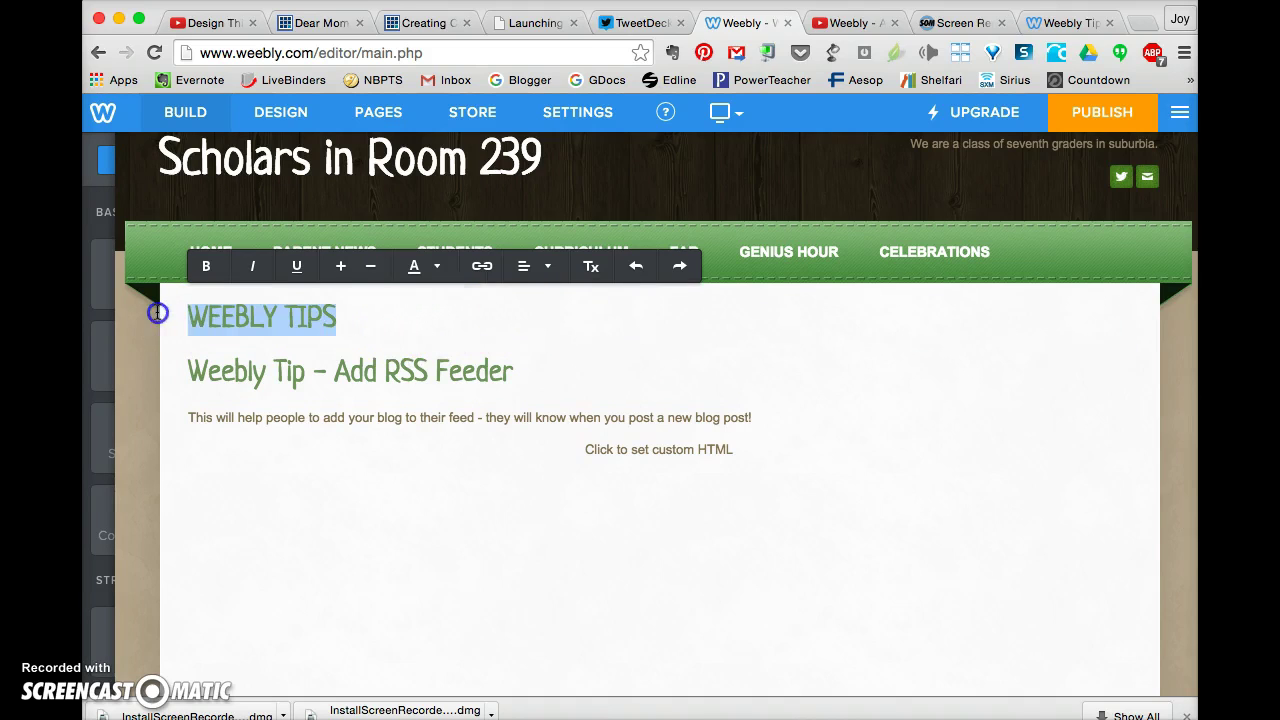
pyautogui.click(528, 263)
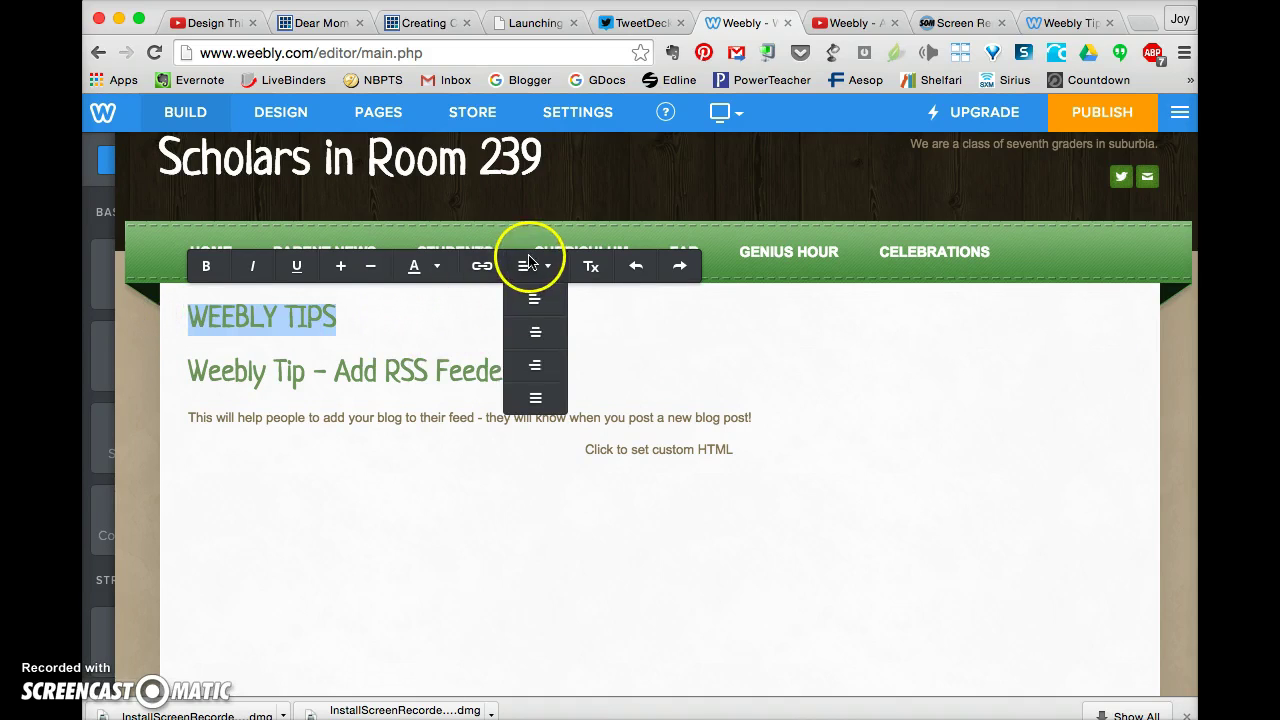
pyautogui.click(537, 340)
pyautogui.click(342, 267)
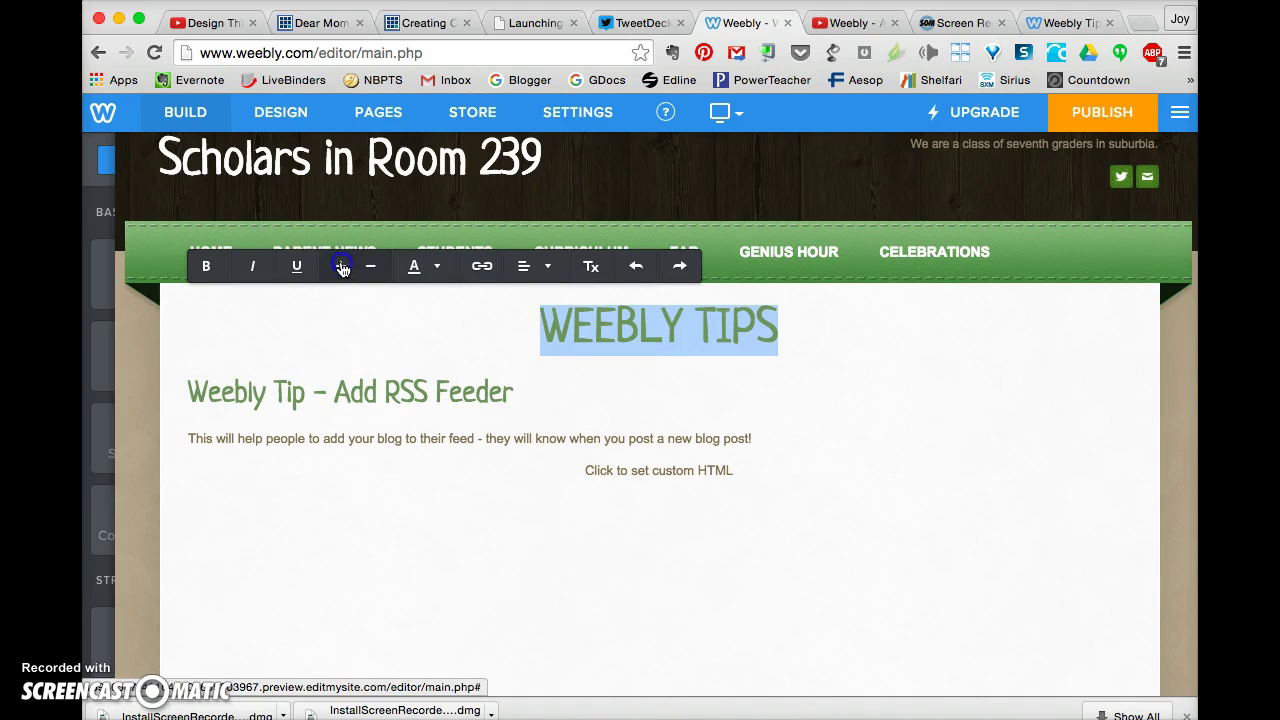
pyautogui.click(414, 266)
pyautogui.click(527, 464)
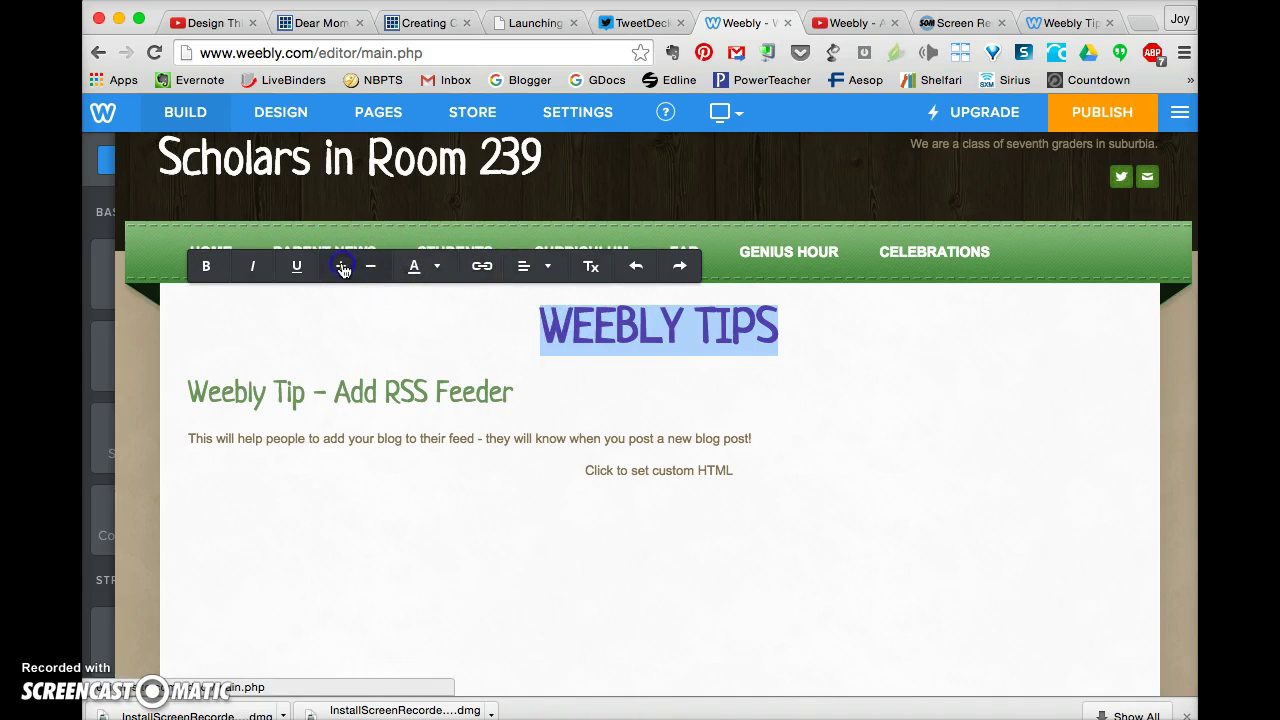
pyautogui.click(818, 357)
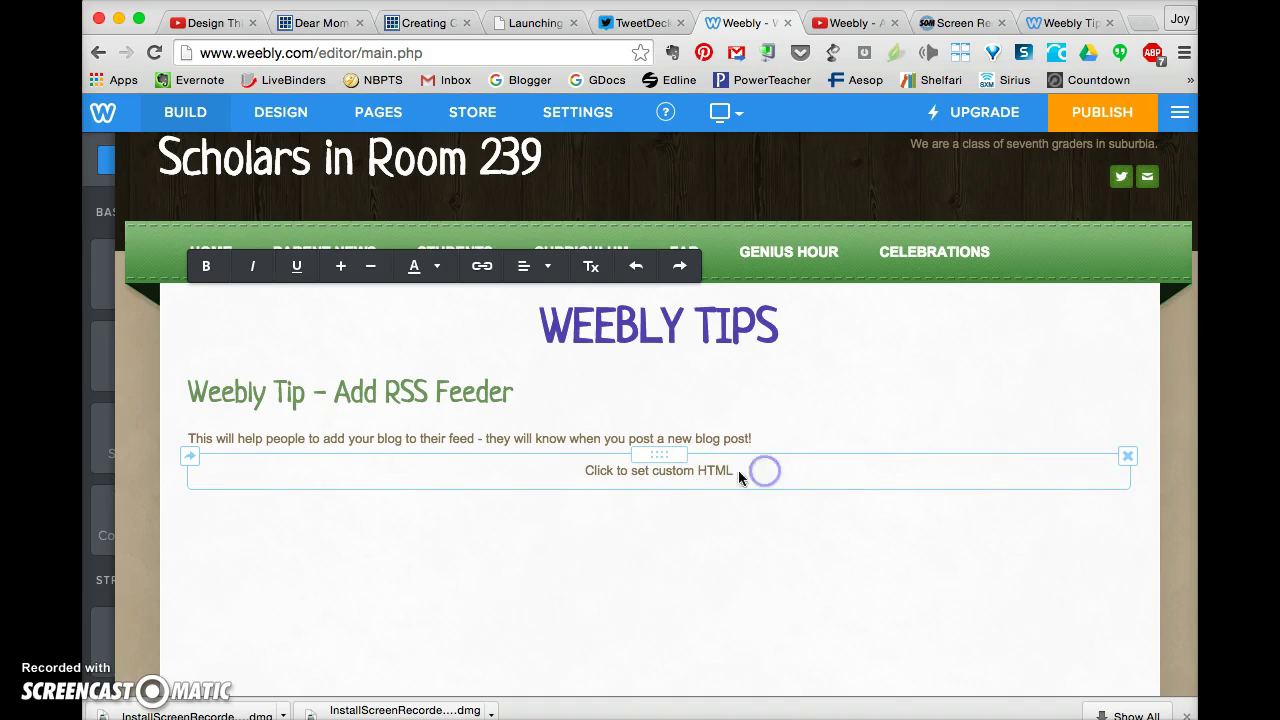
# Reopen the Custom HTML video block's settings and set its position to centre.
pyautogui.click(652, 449)
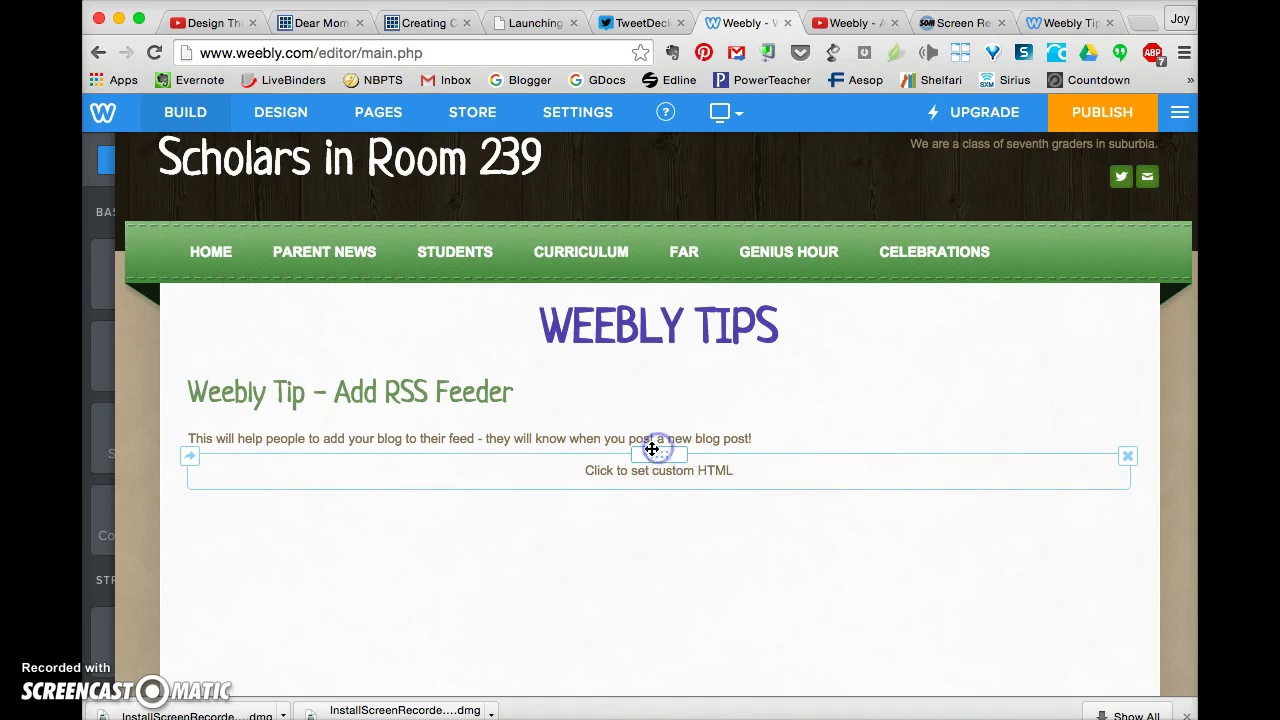
pyautogui.click(572, 468)
pyautogui.click(635, 230)
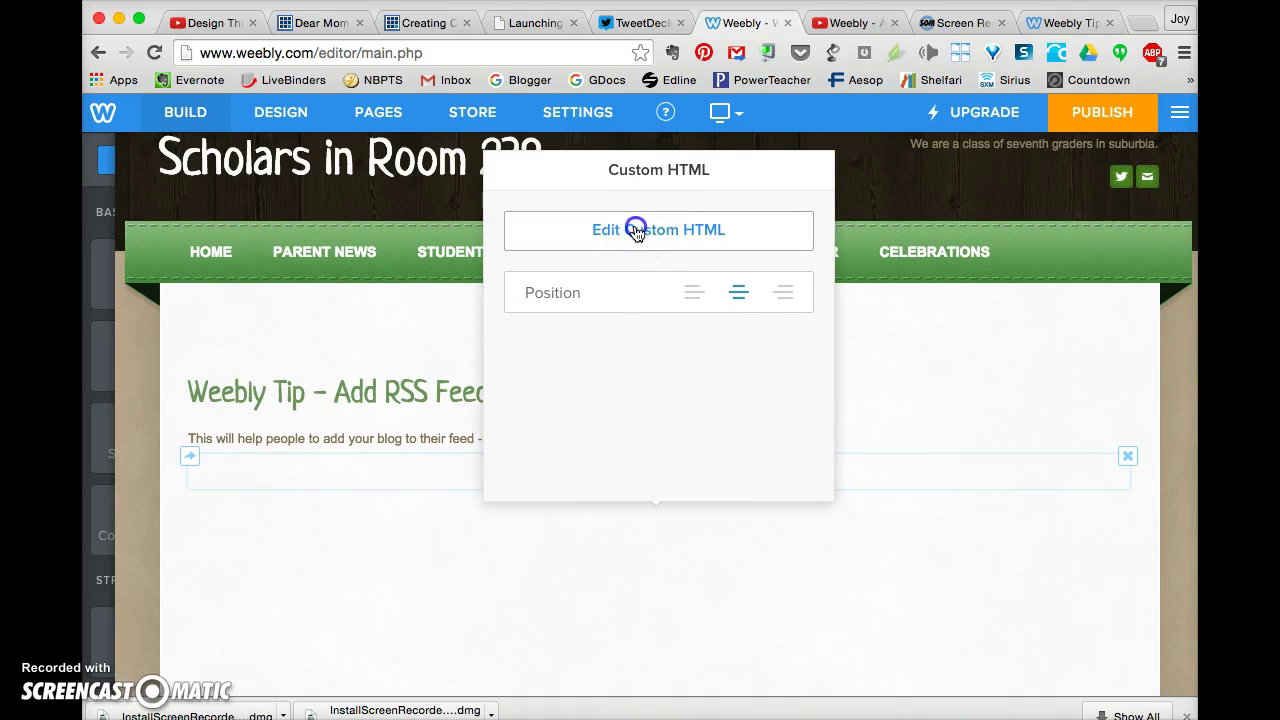
pyautogui.click(653, 545)
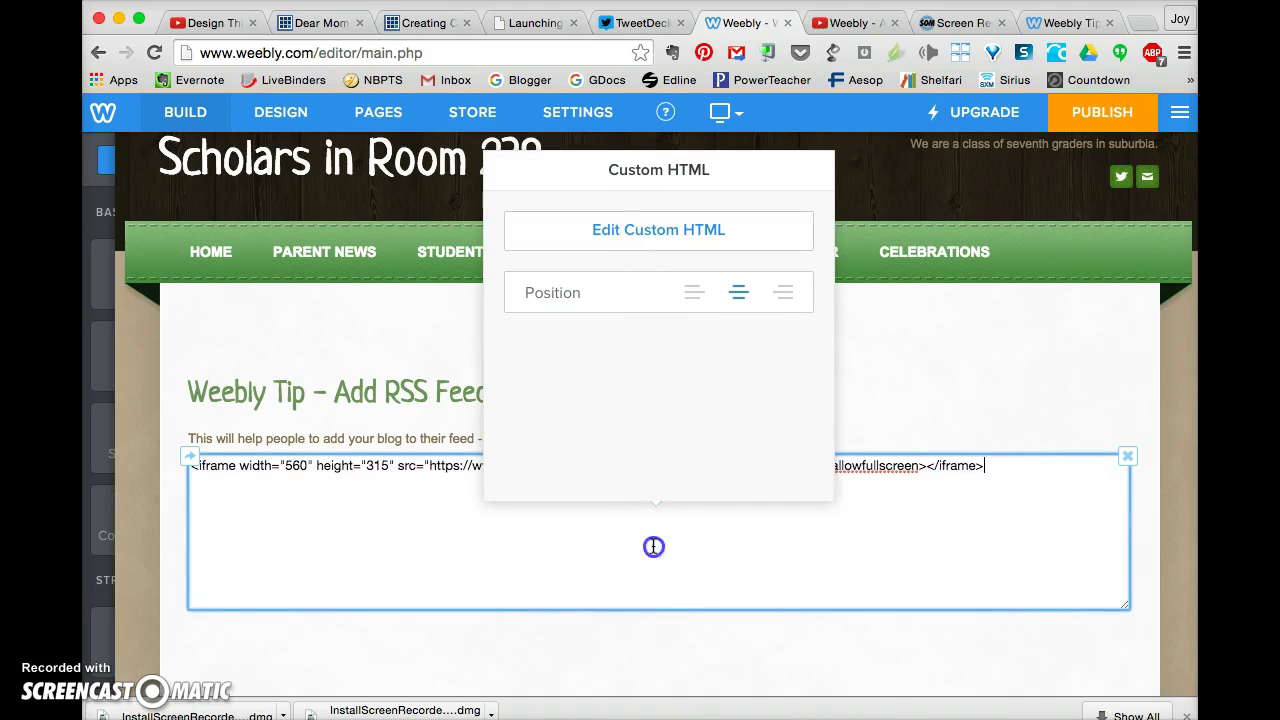
pyautogui.click(740, 290)
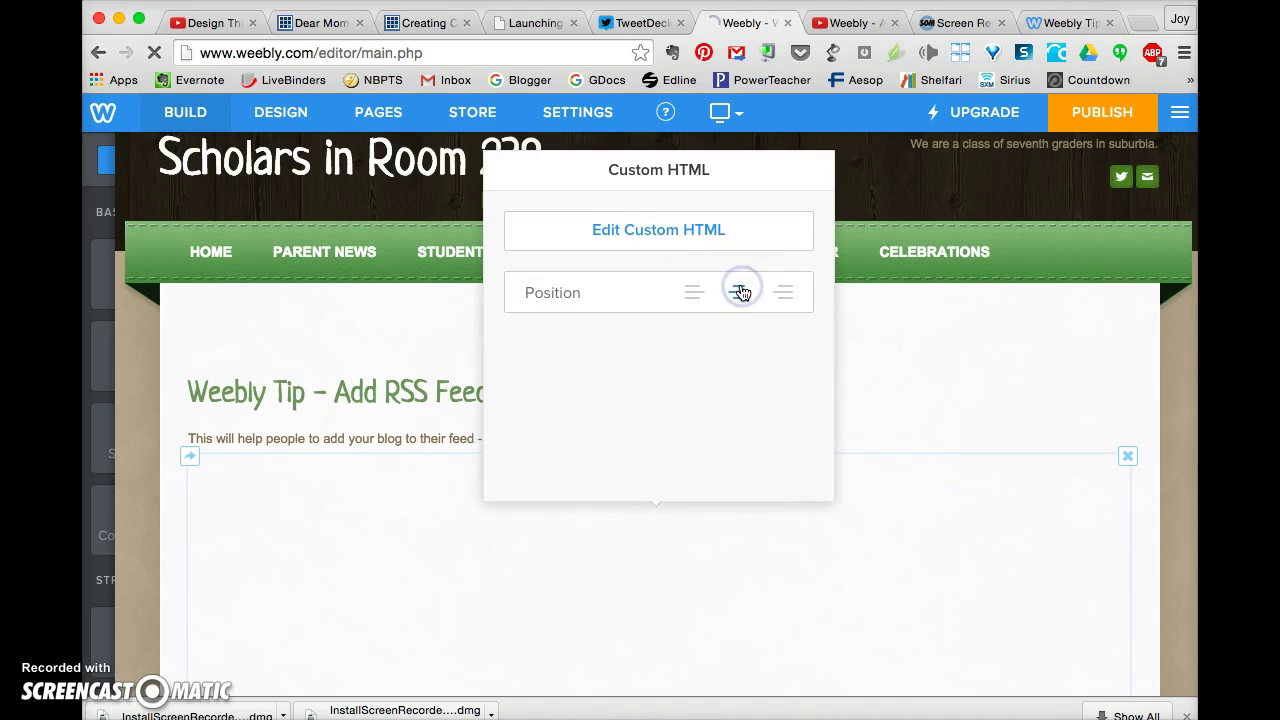
pyautogui.click(904, 321)
pyautogui.scroll(-5, 1038, 466)
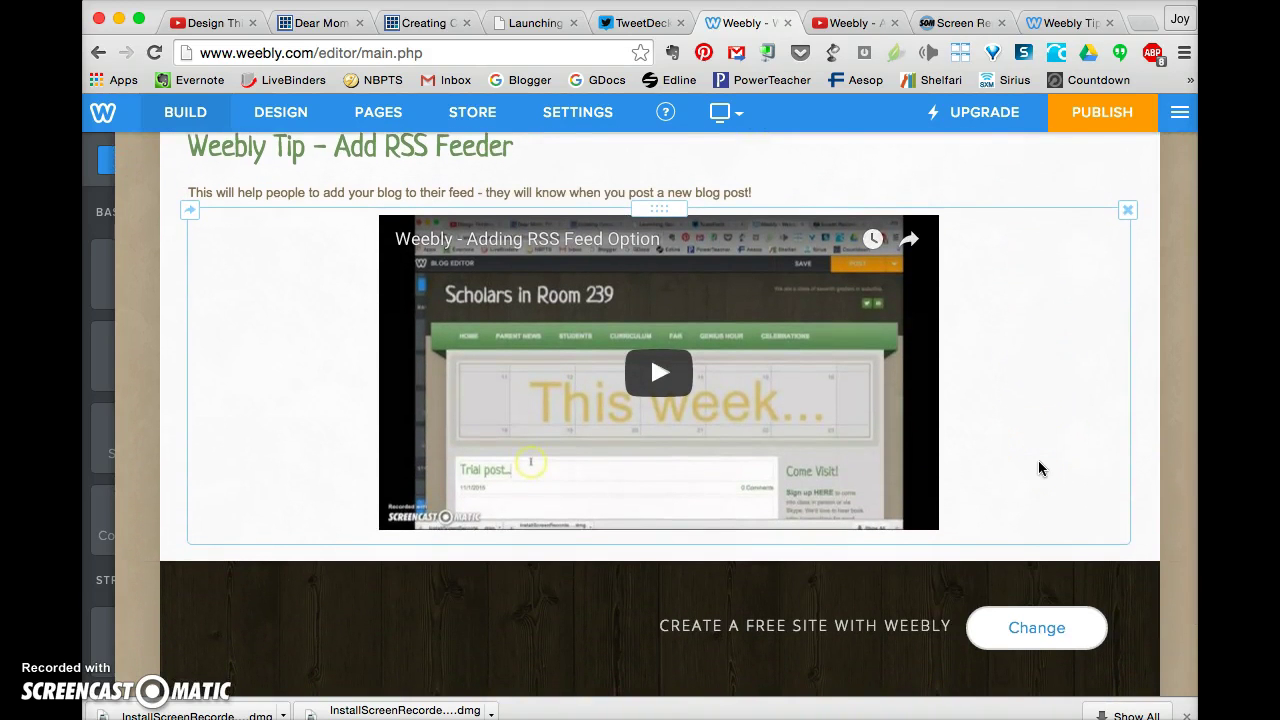
pyautogui.scroll(5, 1038, 462)
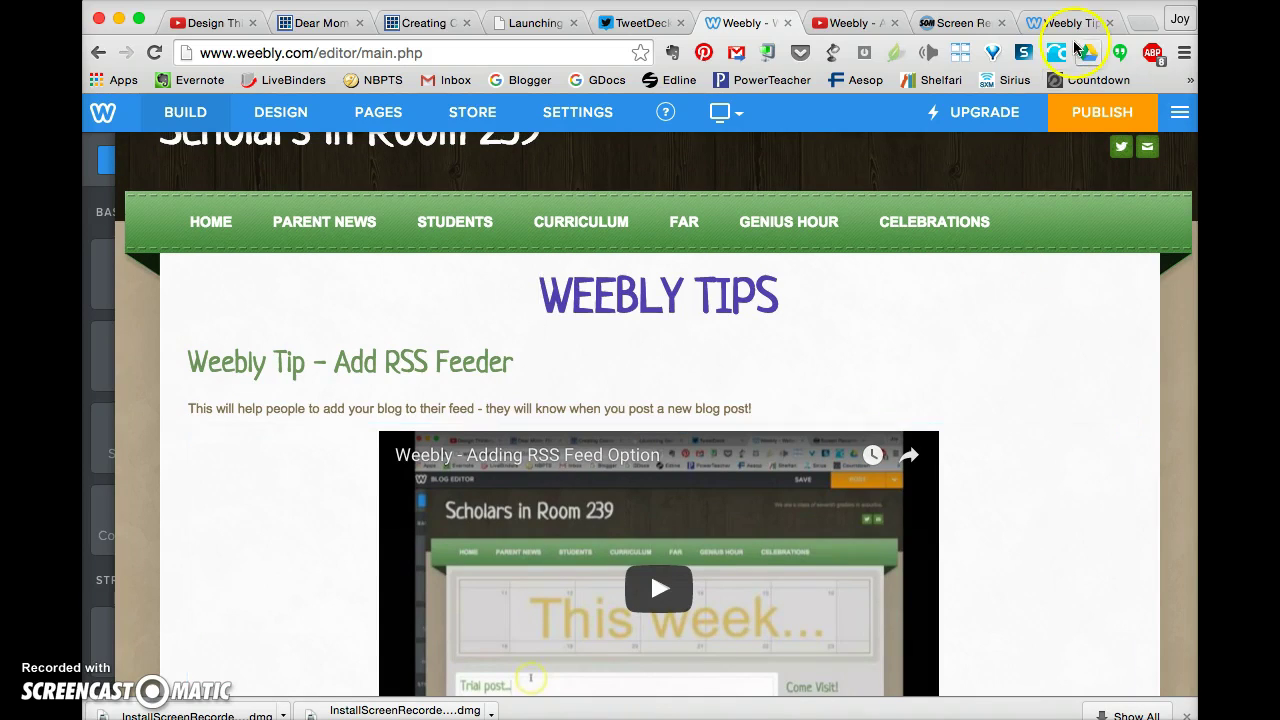
# Review the live page, then republish the site from the editor and reopen the live Weebly Tips tab.
pyautogui.click(1045, 22)
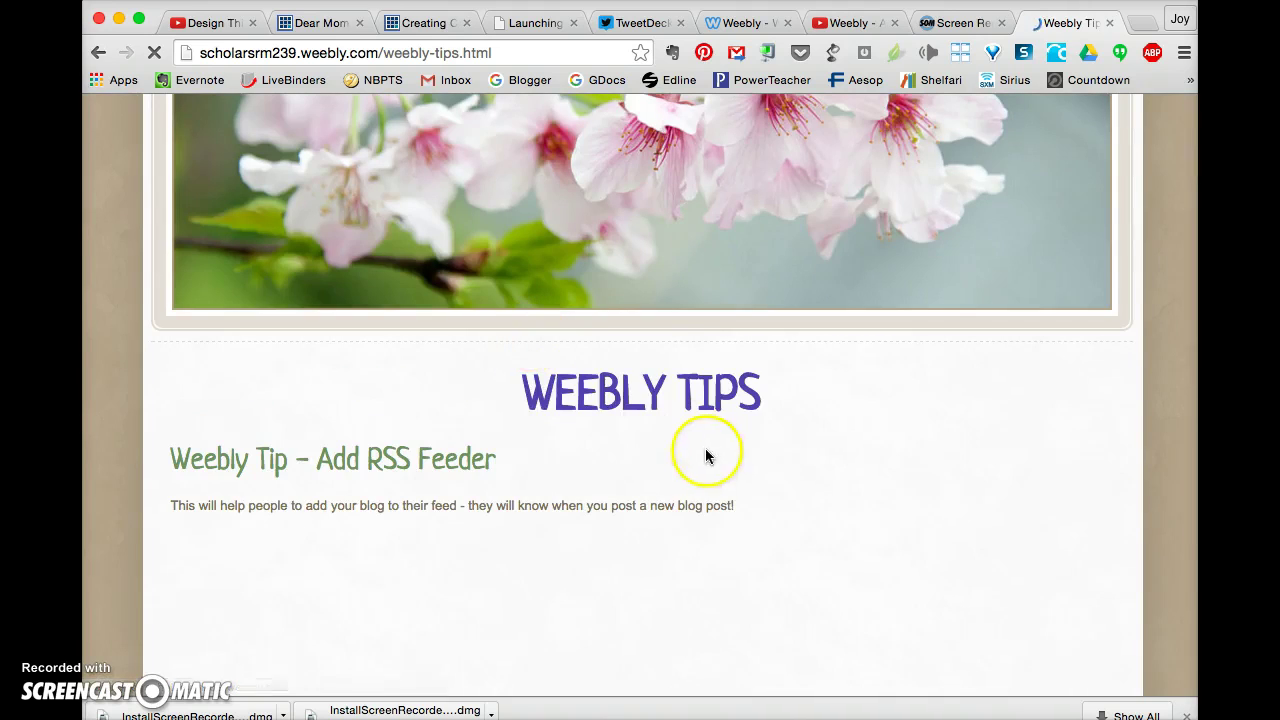
pyautogui.scroll(-3, 871, 409)
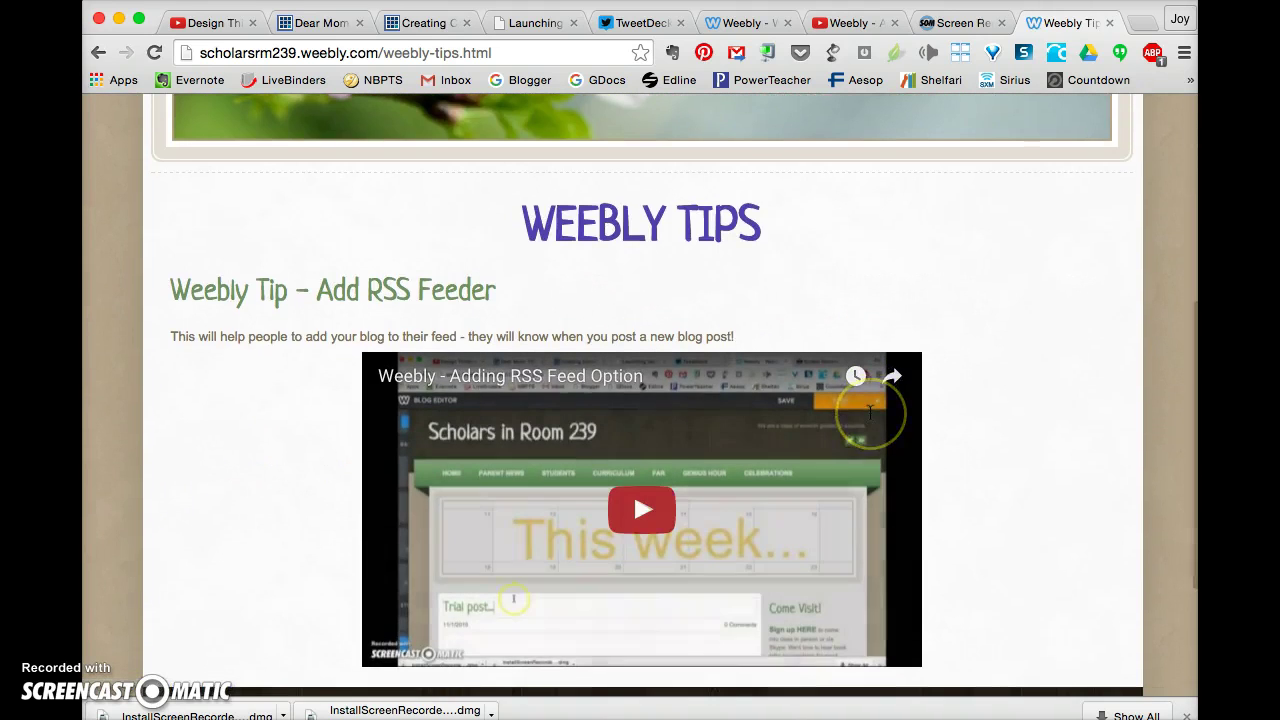
pyautogui.scroll(3, 963, 286)
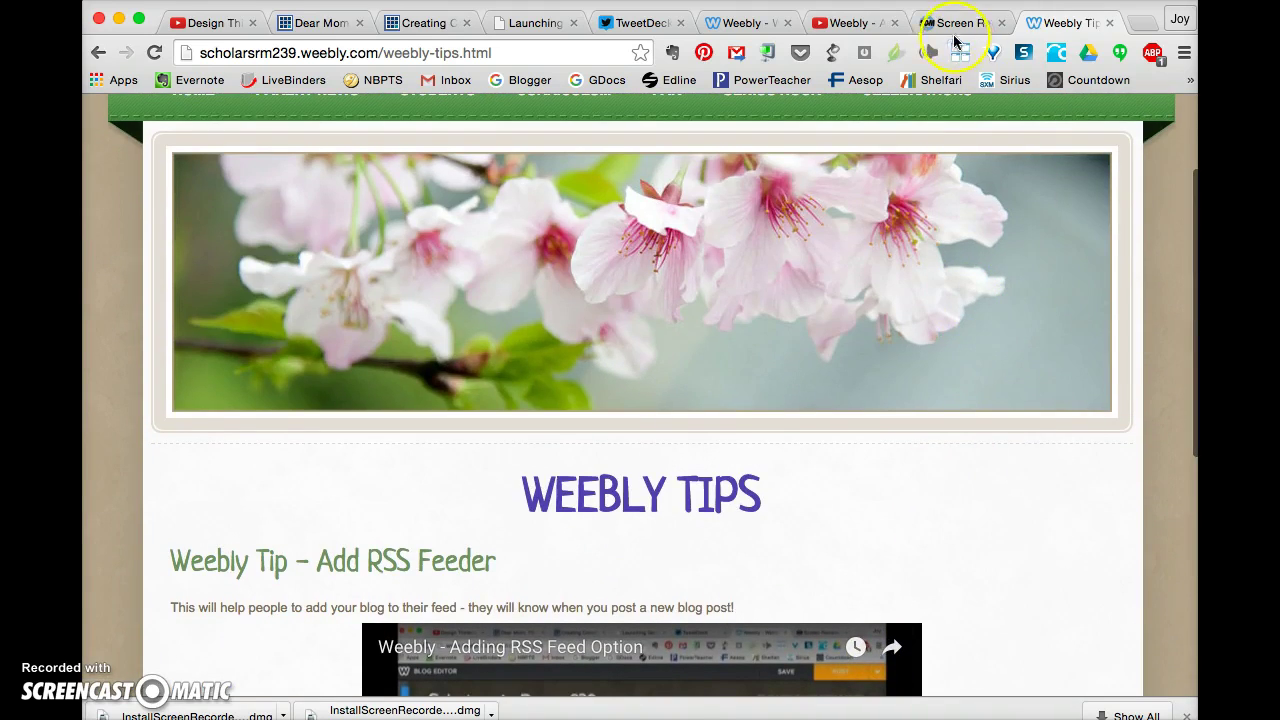
pyautogui.click(834, 25)
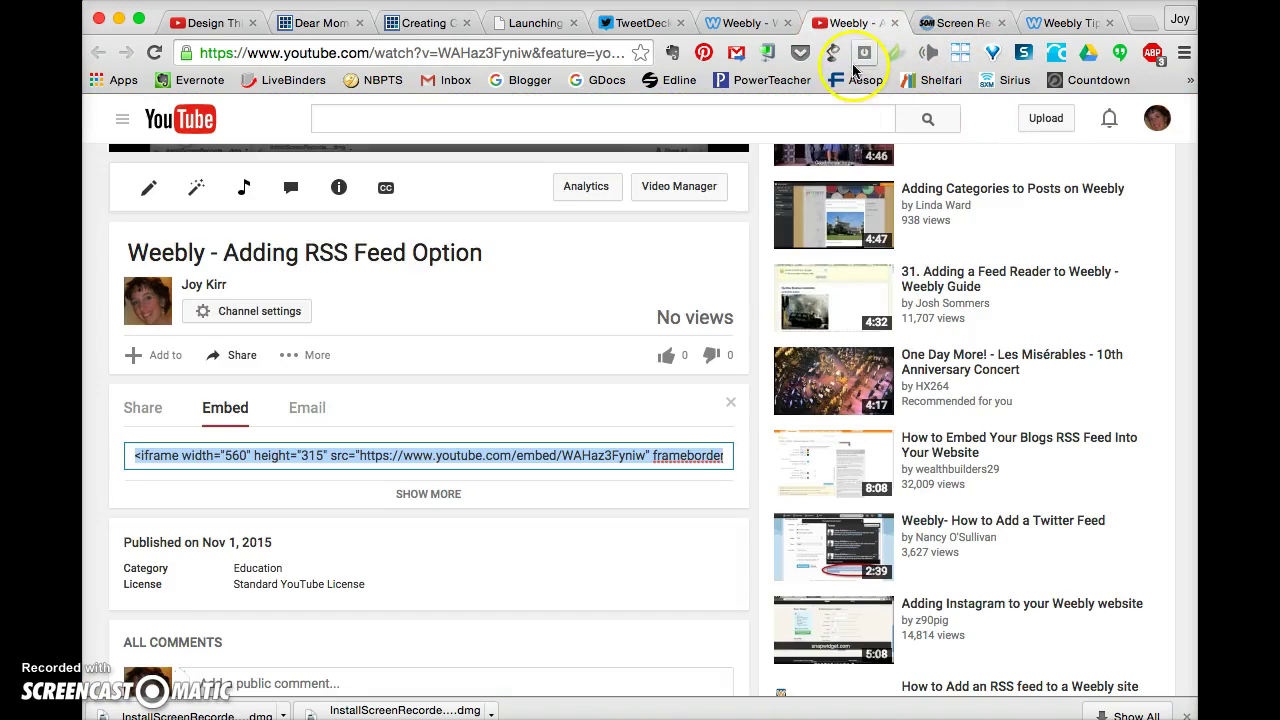
pyautogui.click(736, 28)
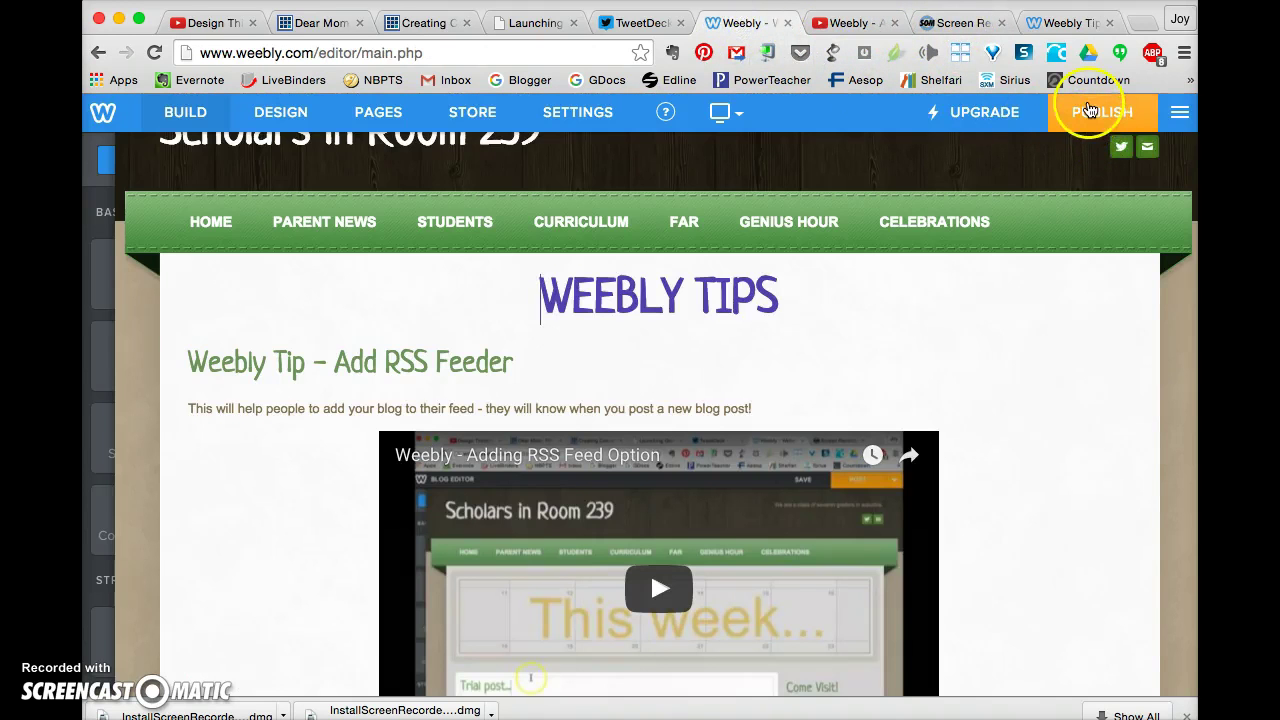
pyautogui.click(1090, 110)
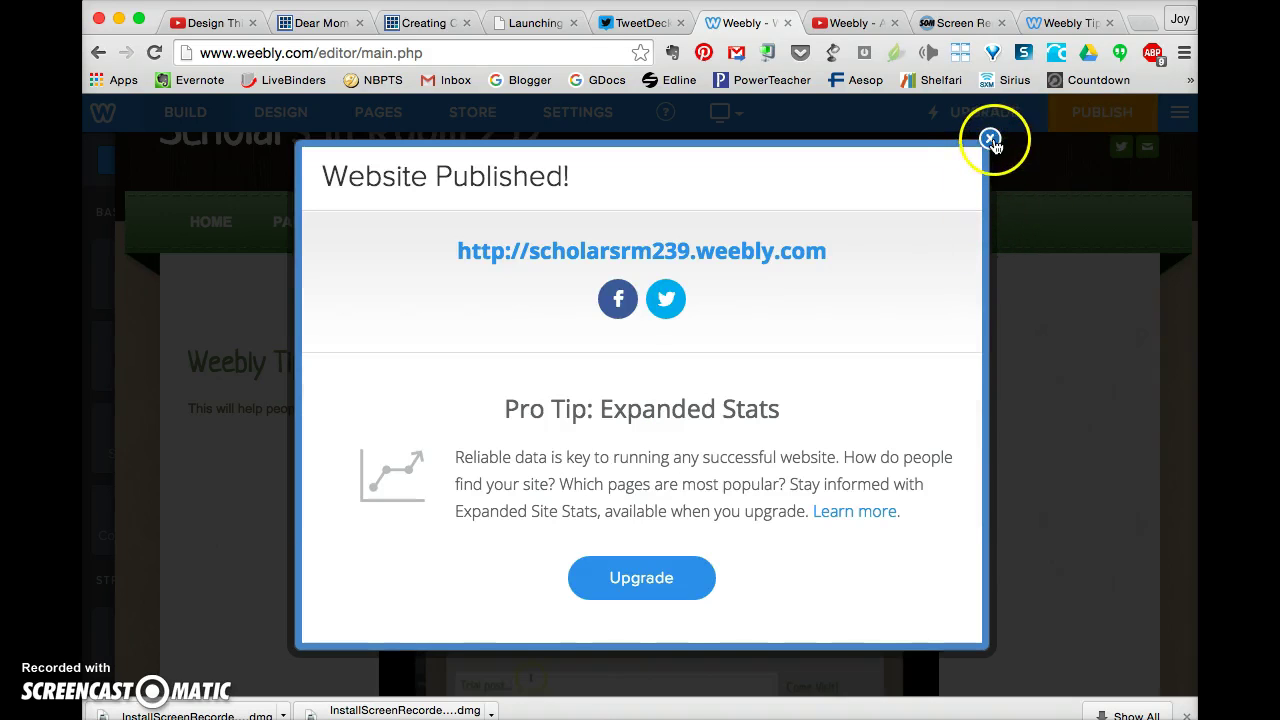
pyautogui.click(990, 139)
pyautogui.click(1060, 22)
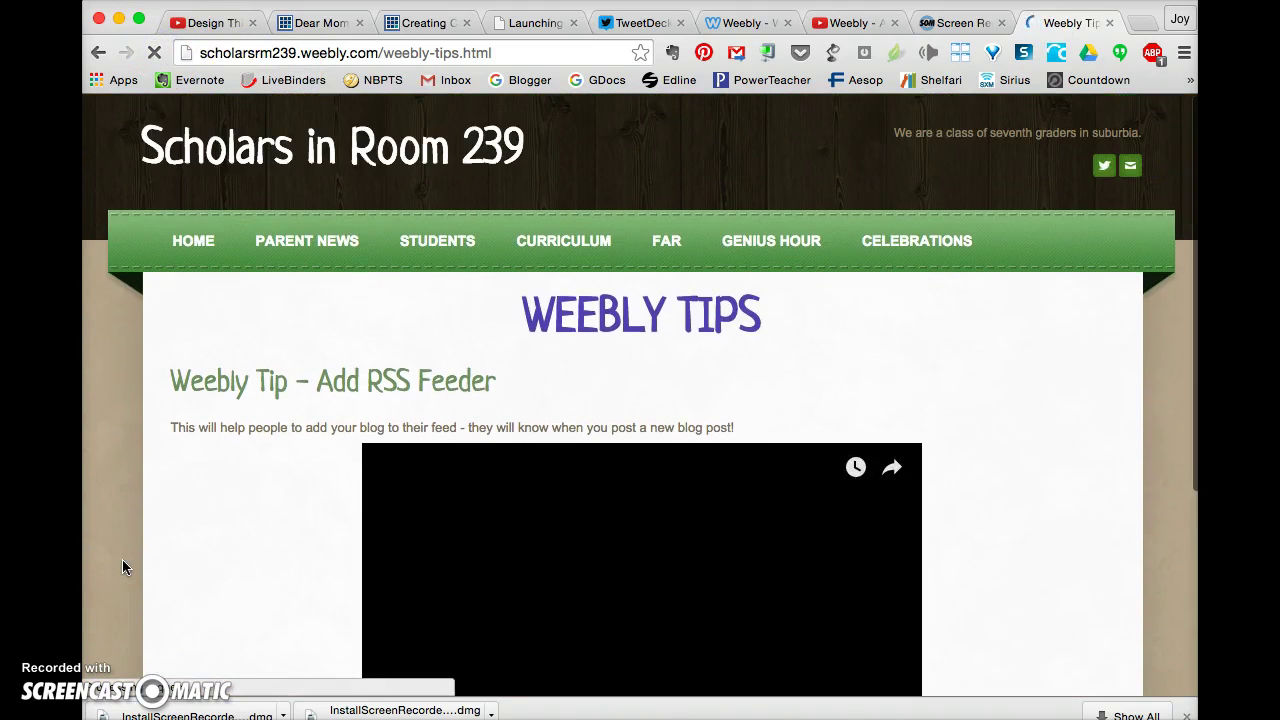
# Check the embedded video on the live Weebly Tips page, briefly visiting the screen recorder tab.
pyautogui.scroll(-3, 122, 566)
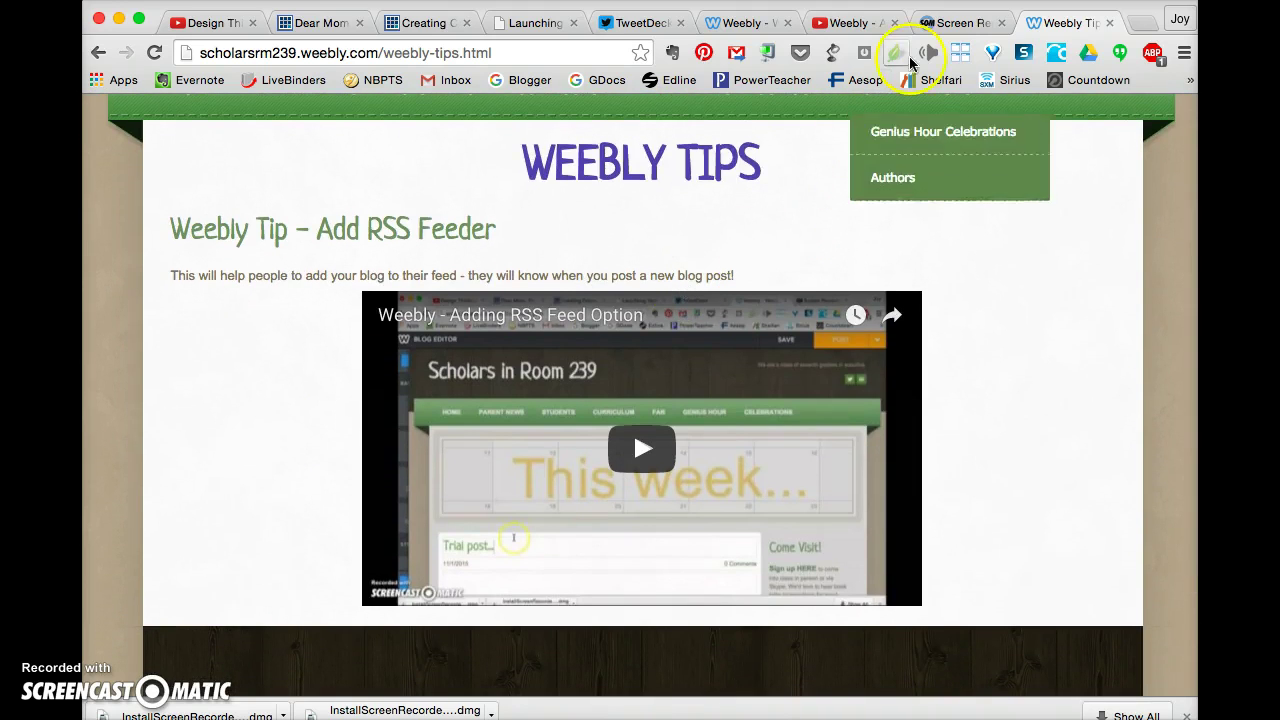
pyautogui.click(936, 23)
pyautogui.click(1053, 25)
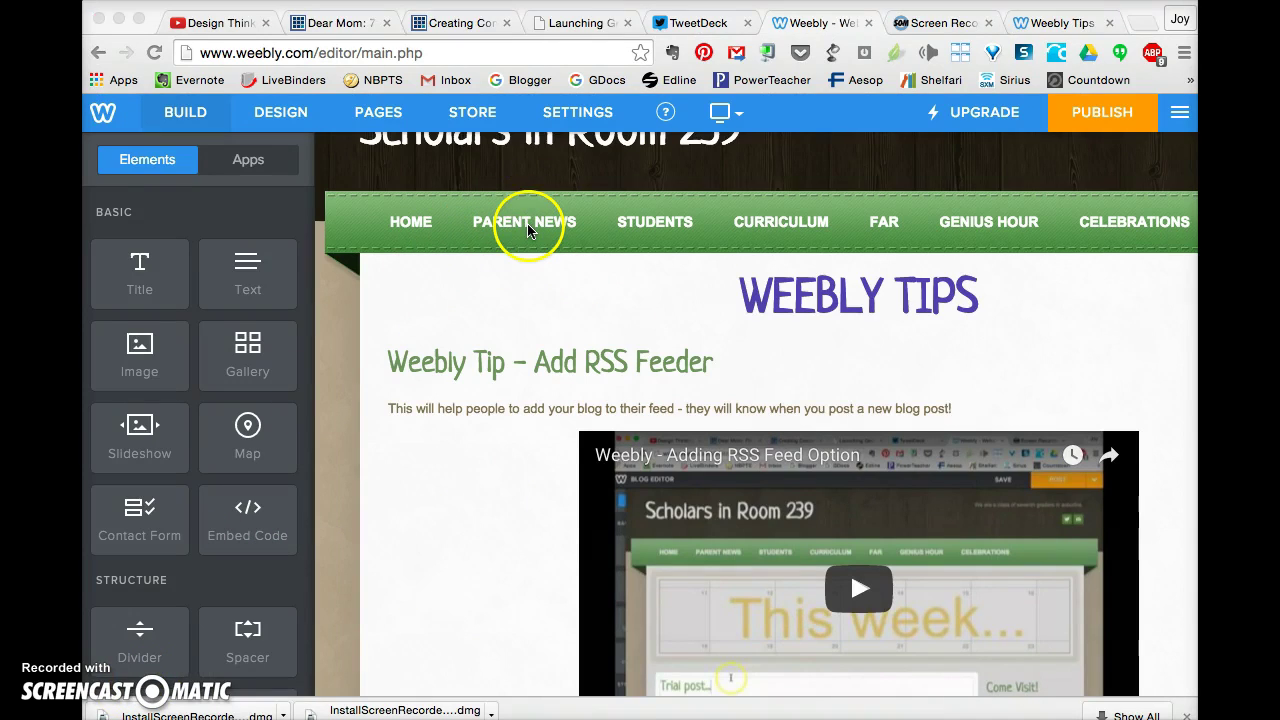
# Open the Parent News page in the editor and scroll through its October blog posts.
pyautogui.click(528, 231)
pyautogui.click(528, 224)
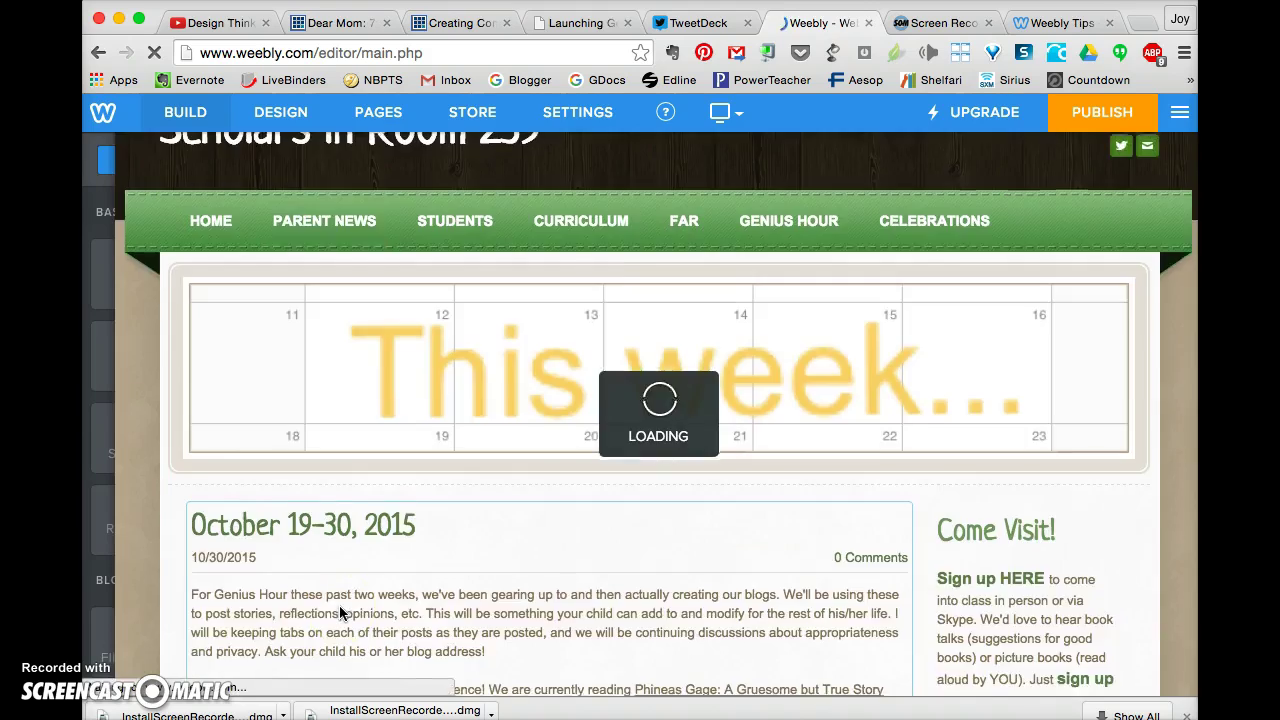
pyautogui.scroll(-10, 339, 613)
pyautogui.scroll(-4, 339, 613)
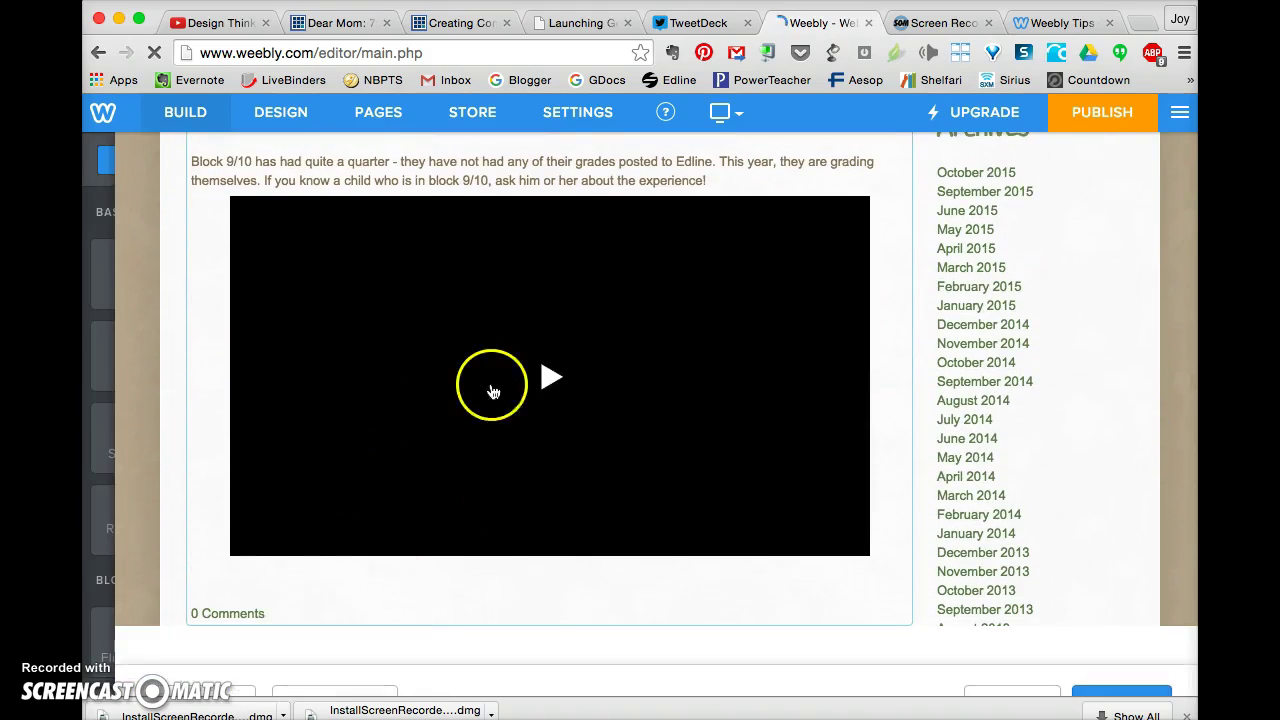
pyautogui.scroll(-15, 545, 487)
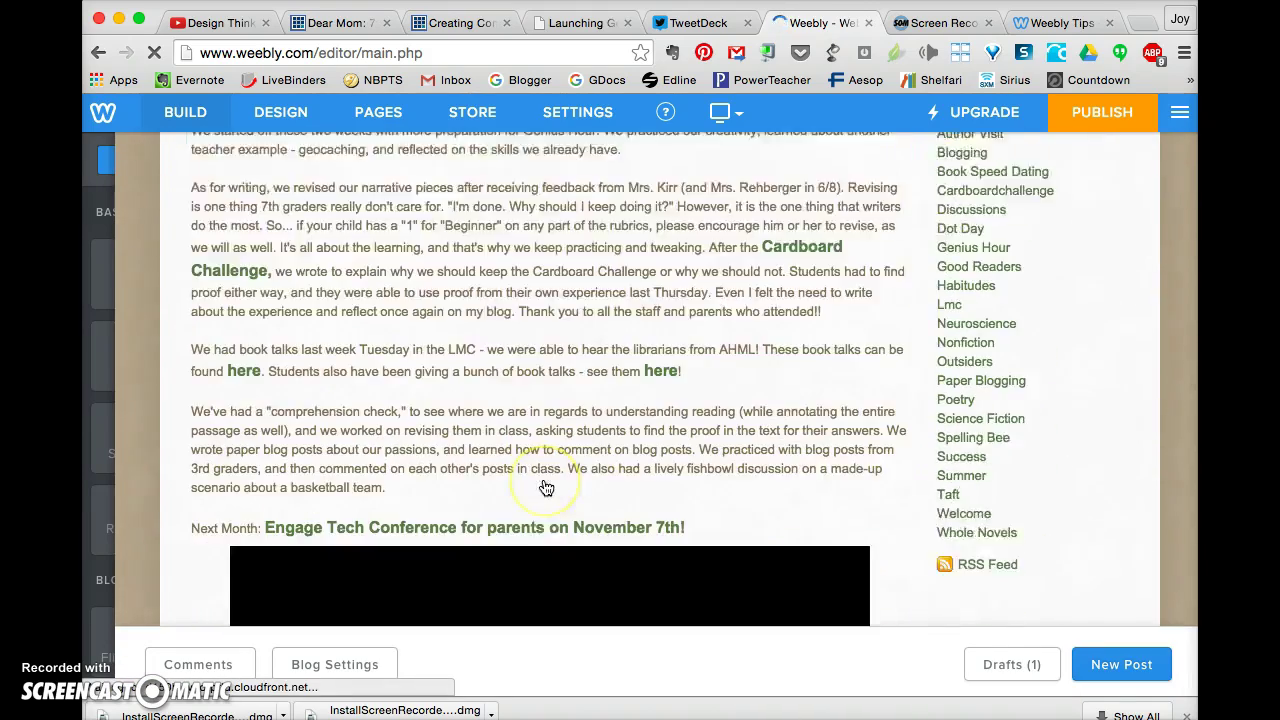
pyautogui.scroll(-12, 545, 487)
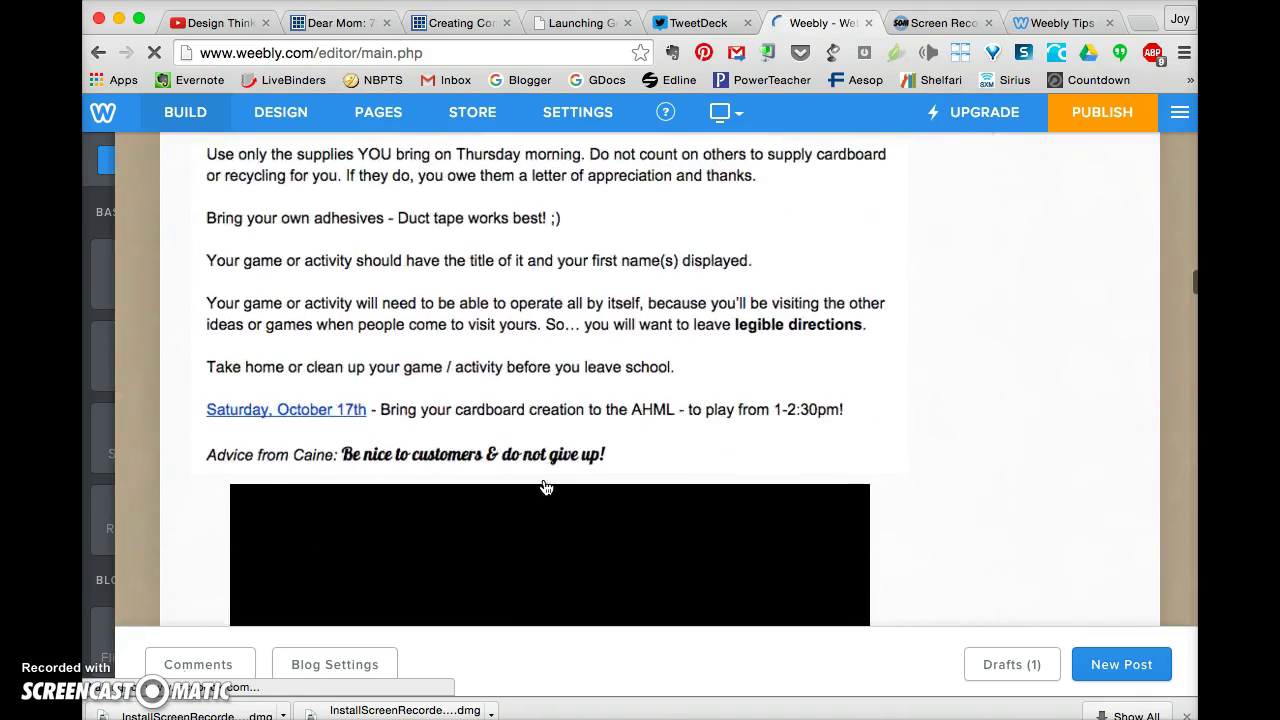